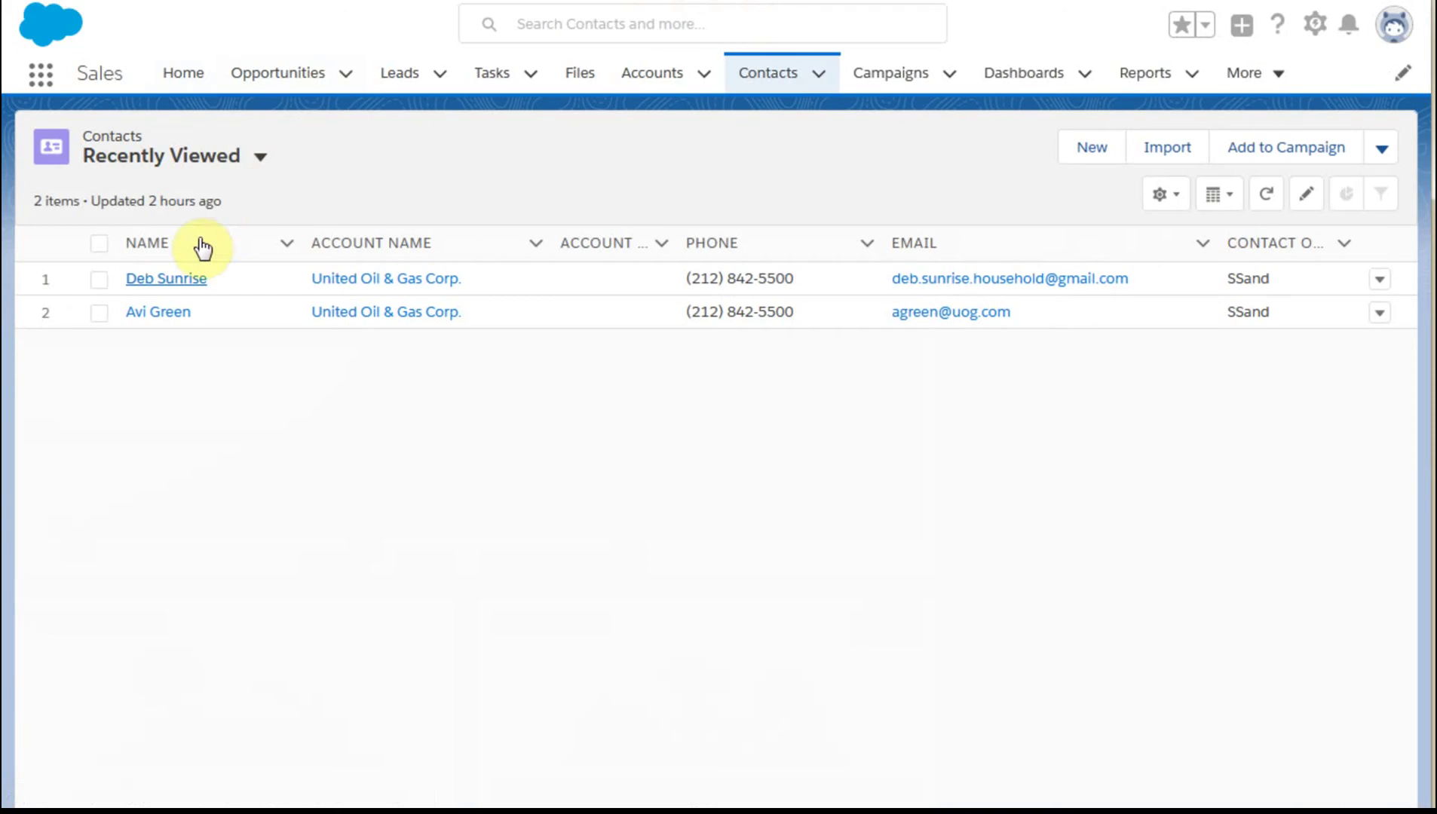
Open the first contact's record from the Recently Viewed contacts list
{"action": "left_click", "coordinate": [167, 279]}
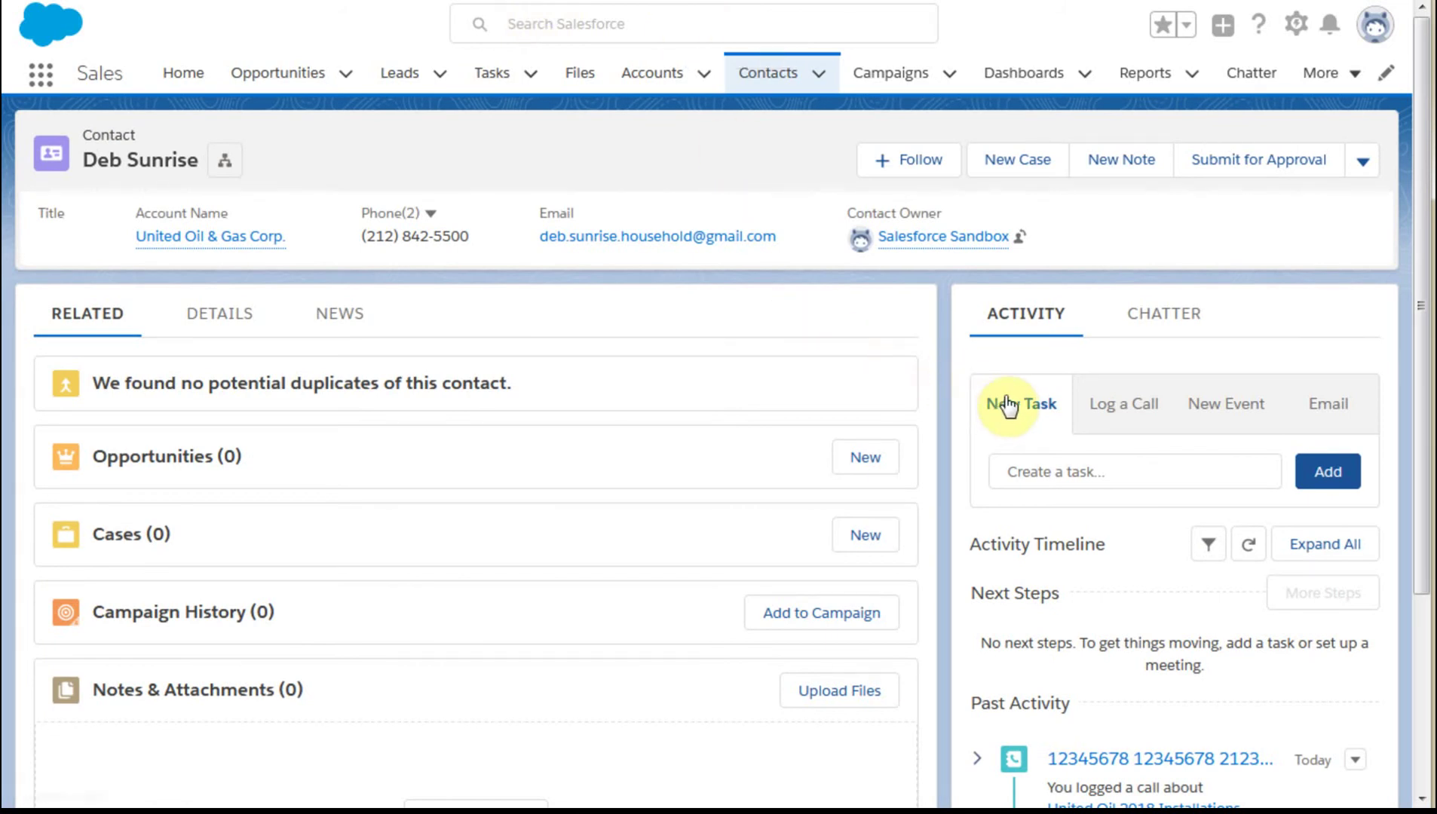
Create a task for the contact with a subject ending 'engage others', due March 7, 2018
{"action": "left_click", "coordinate": [1056, 473]}
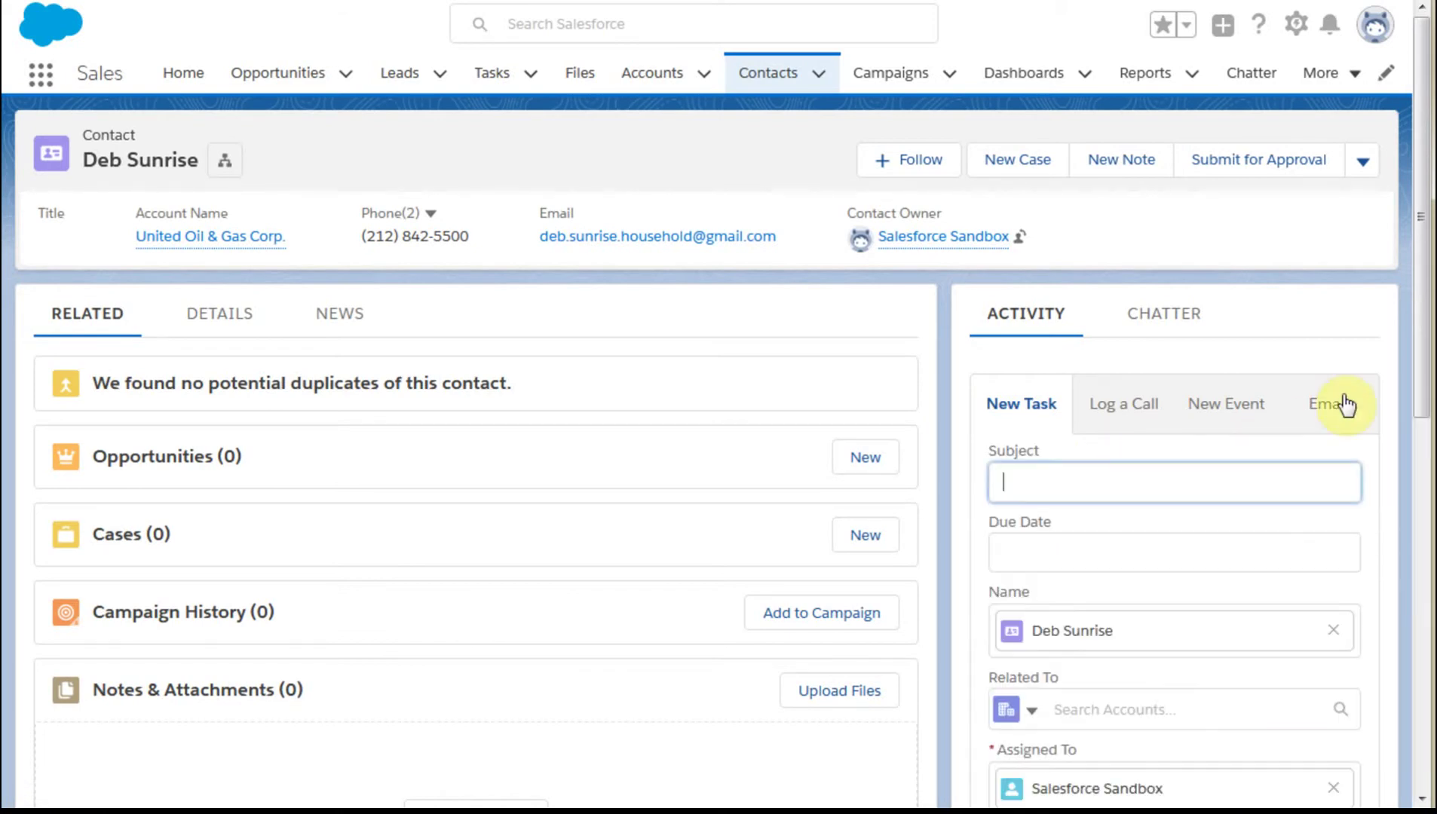
{"action": "left_click_drag", "start_coordinate": [1422, 262], "coordinate": [1415, 374]}
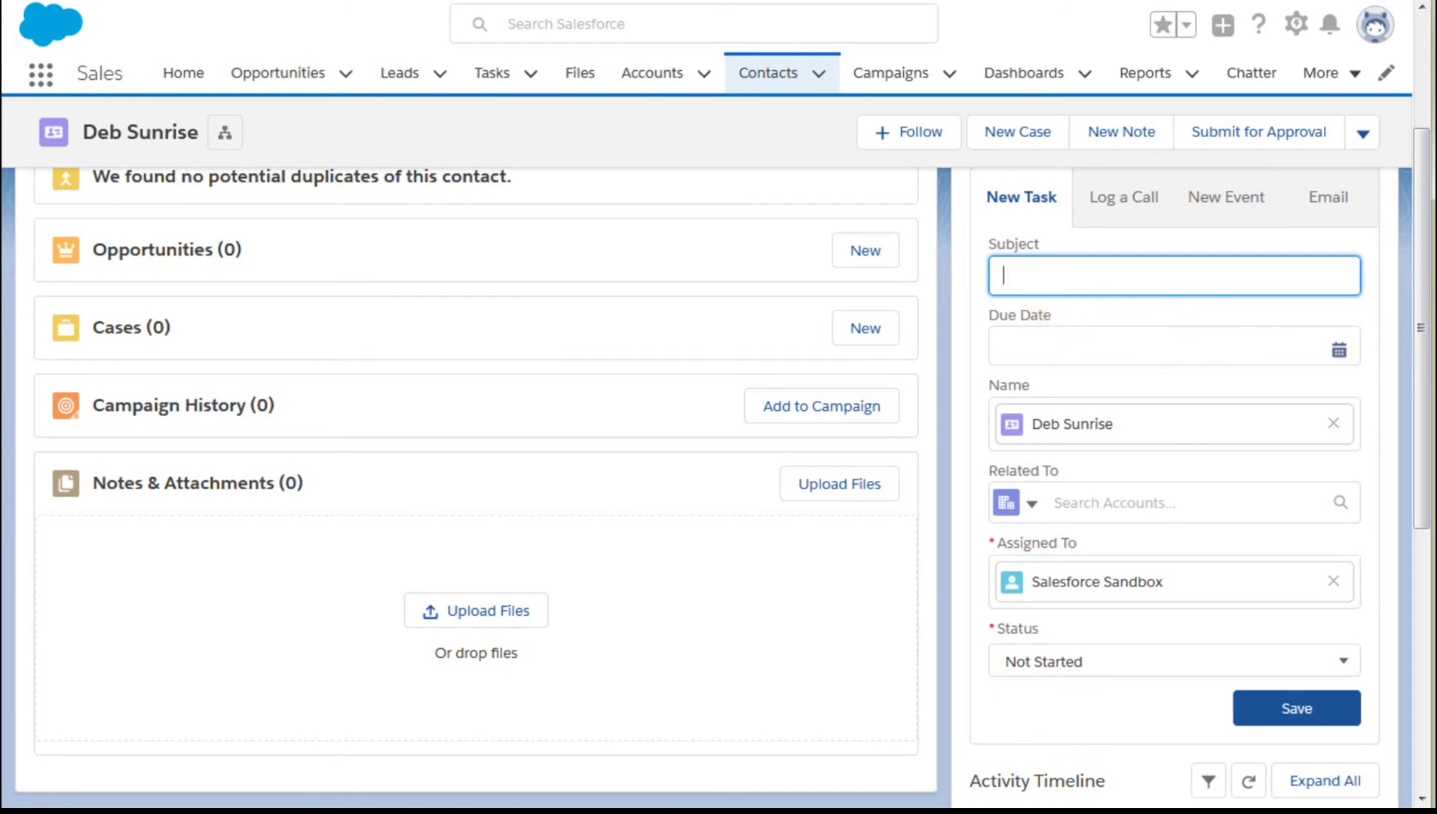
{"action": "type", "text": "Send Deb email to follow-up re her suggestion to"}
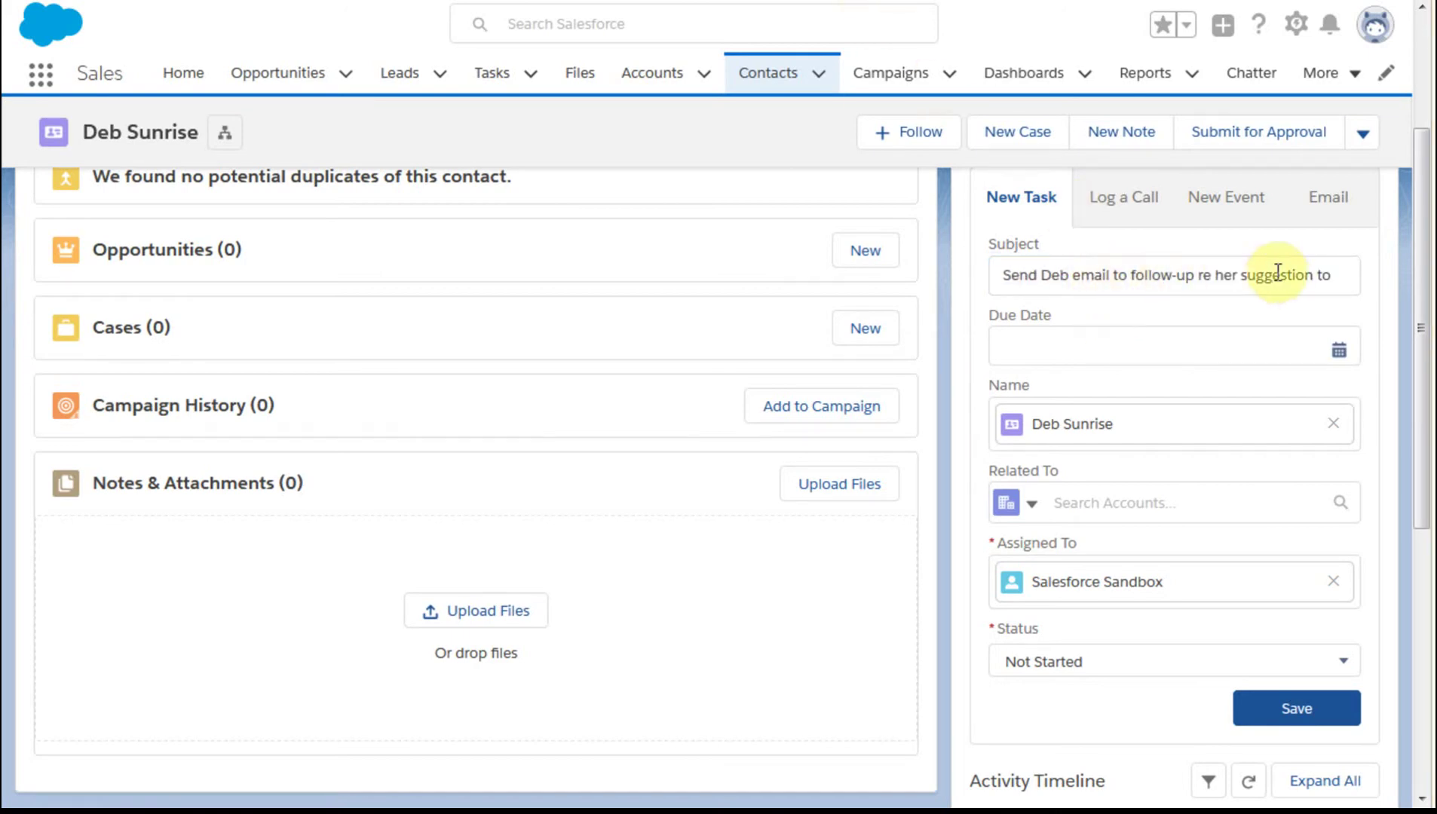
{"action": "left_click", "coordinate": [1341, 279]}
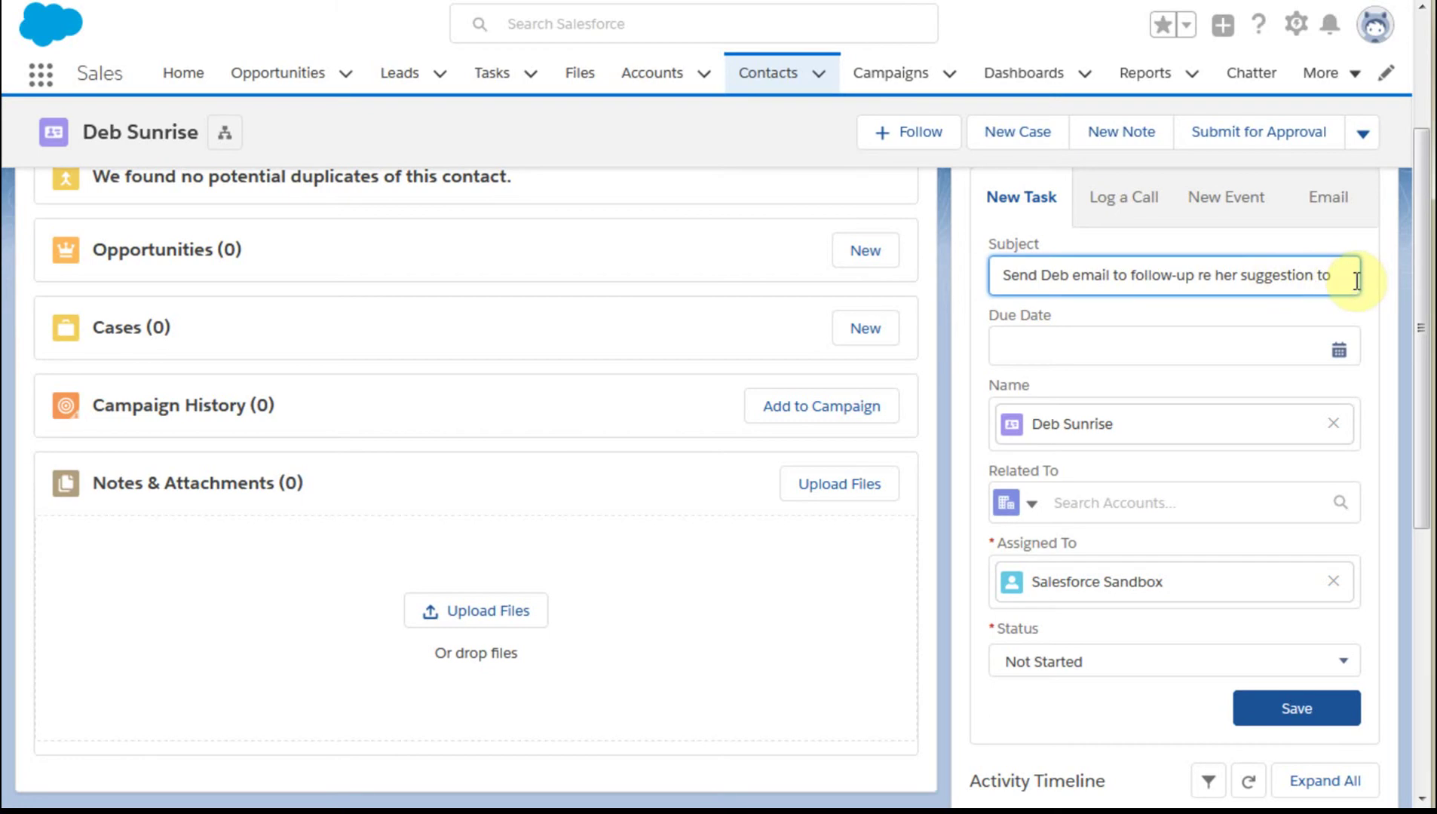
{"action": "type", "text": "engage others"}
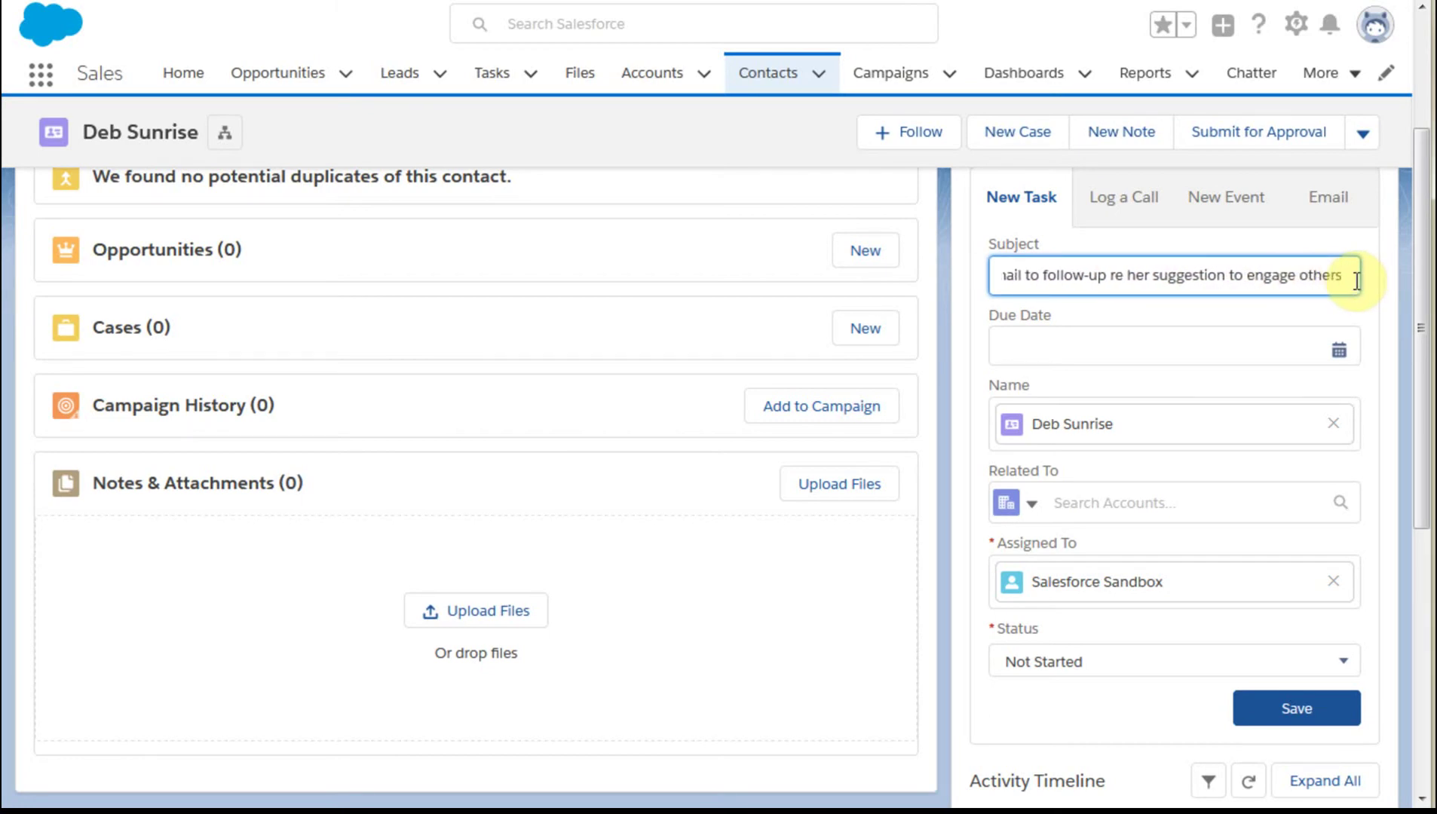
{"action": "left_click", "coordinate": [1145, 349]}
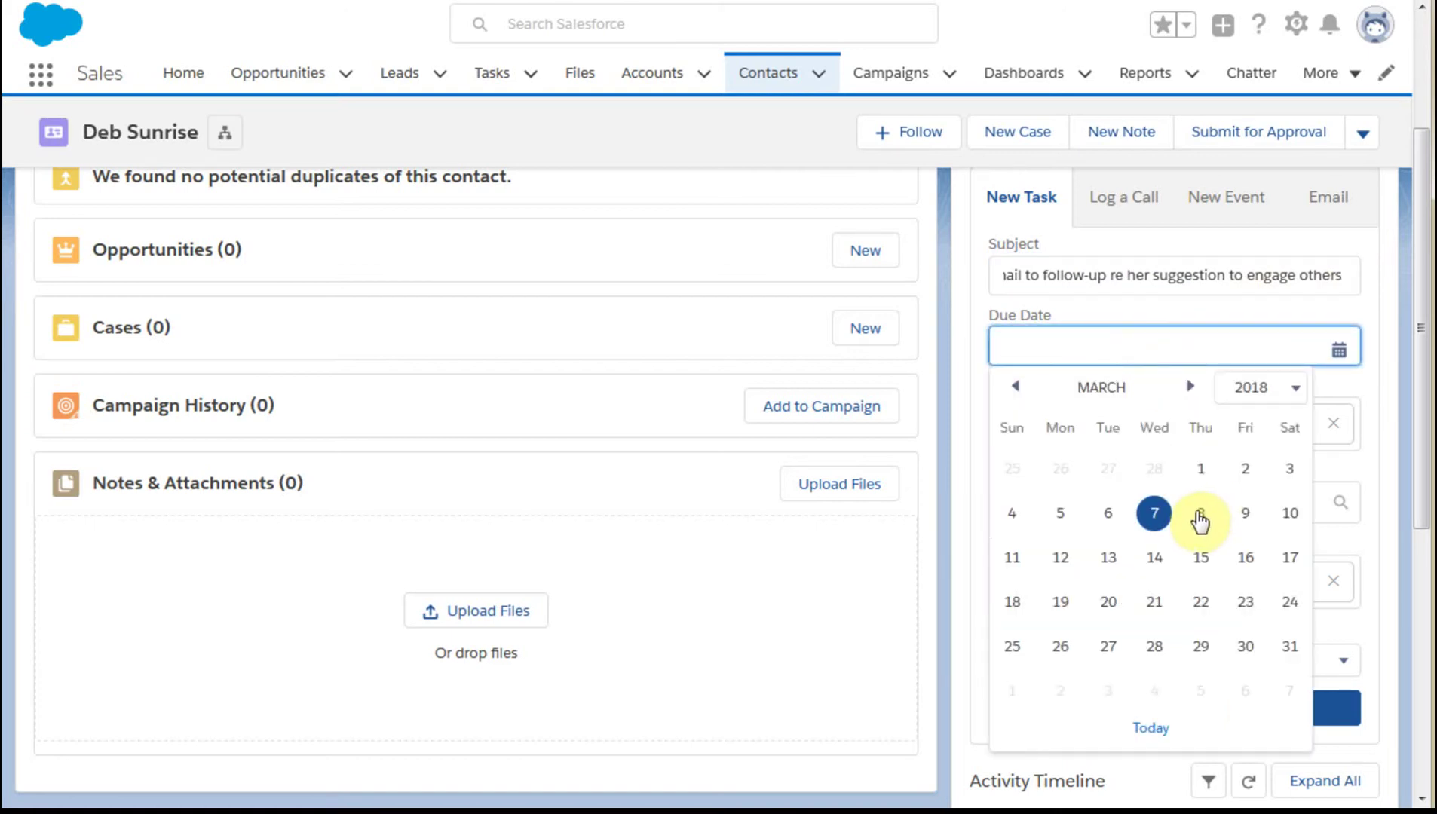
{"action": "left_click", "coordinate": [1155, 518]}
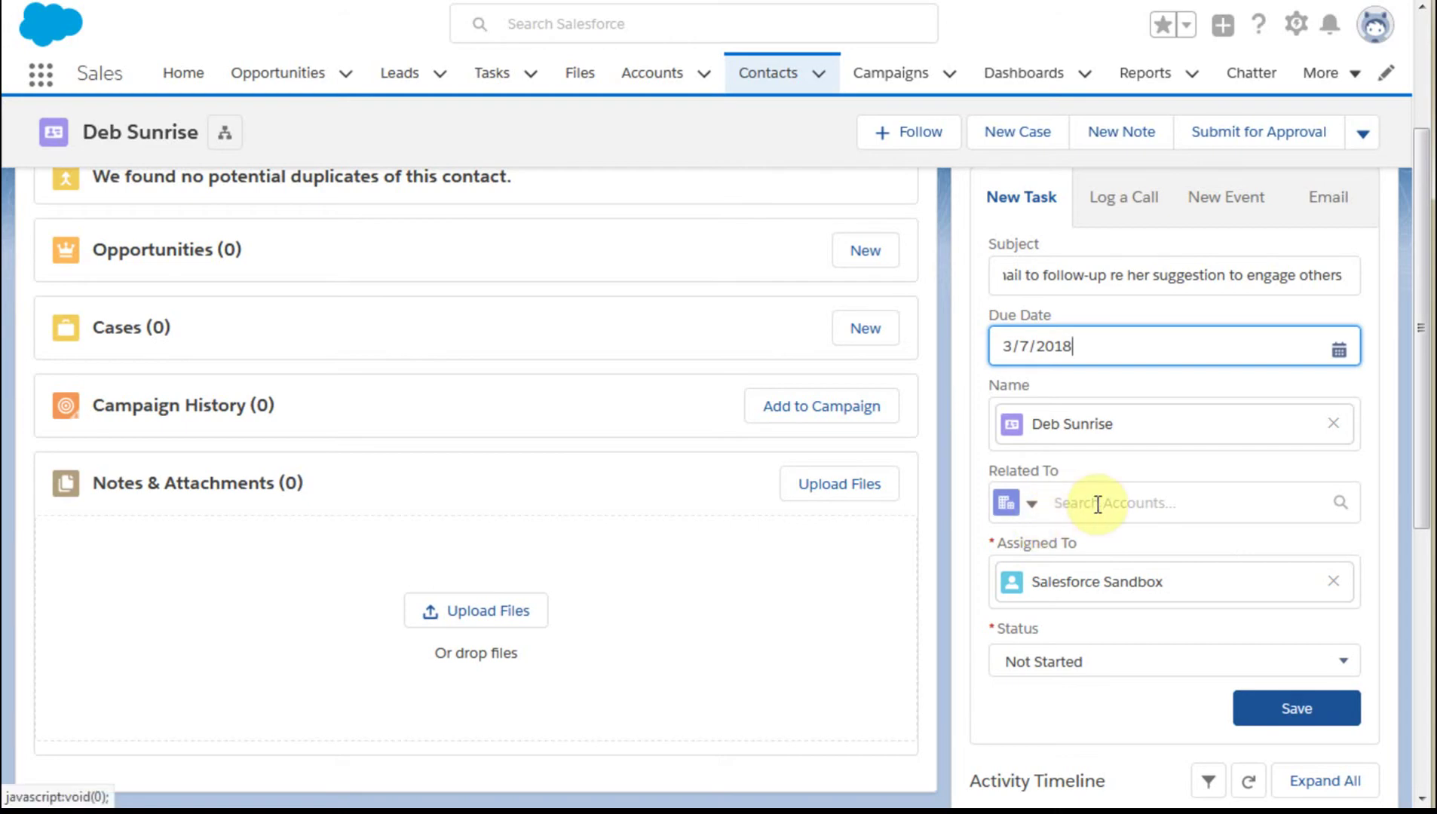
Switch Related To to Opportunities and choose United Oil 2018 Installations
{"action": "left_click", "coordinate": [1032, 507]}
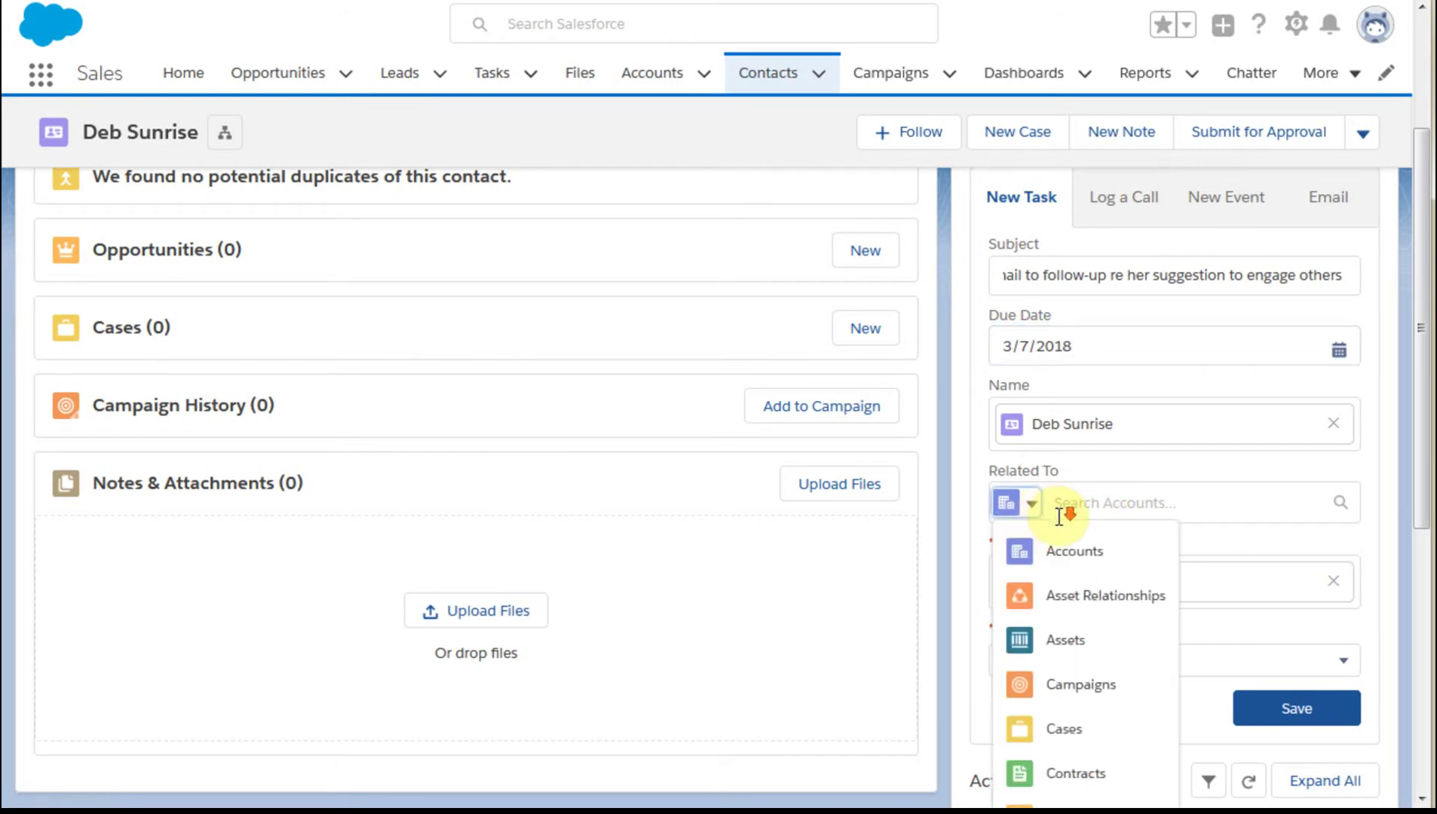
{"action": "scroll", "coordinate": [1056, 520], "scroll_direction": "down", "scroll_amount": 3}
{"action": "left_click", "coordinate": [1087, 576]}
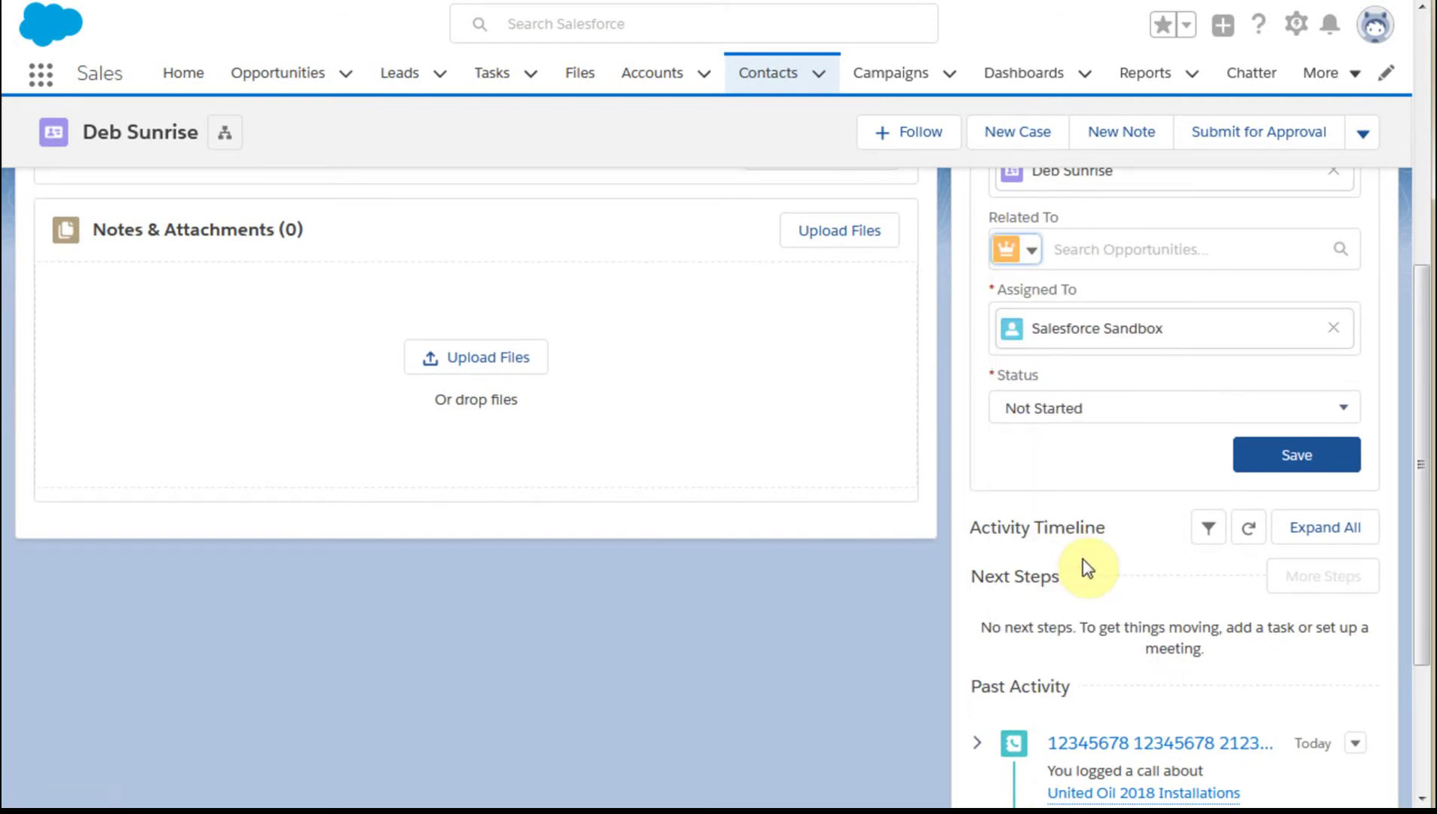
{"action": "left_click", "coordinate": [1101, 249]}
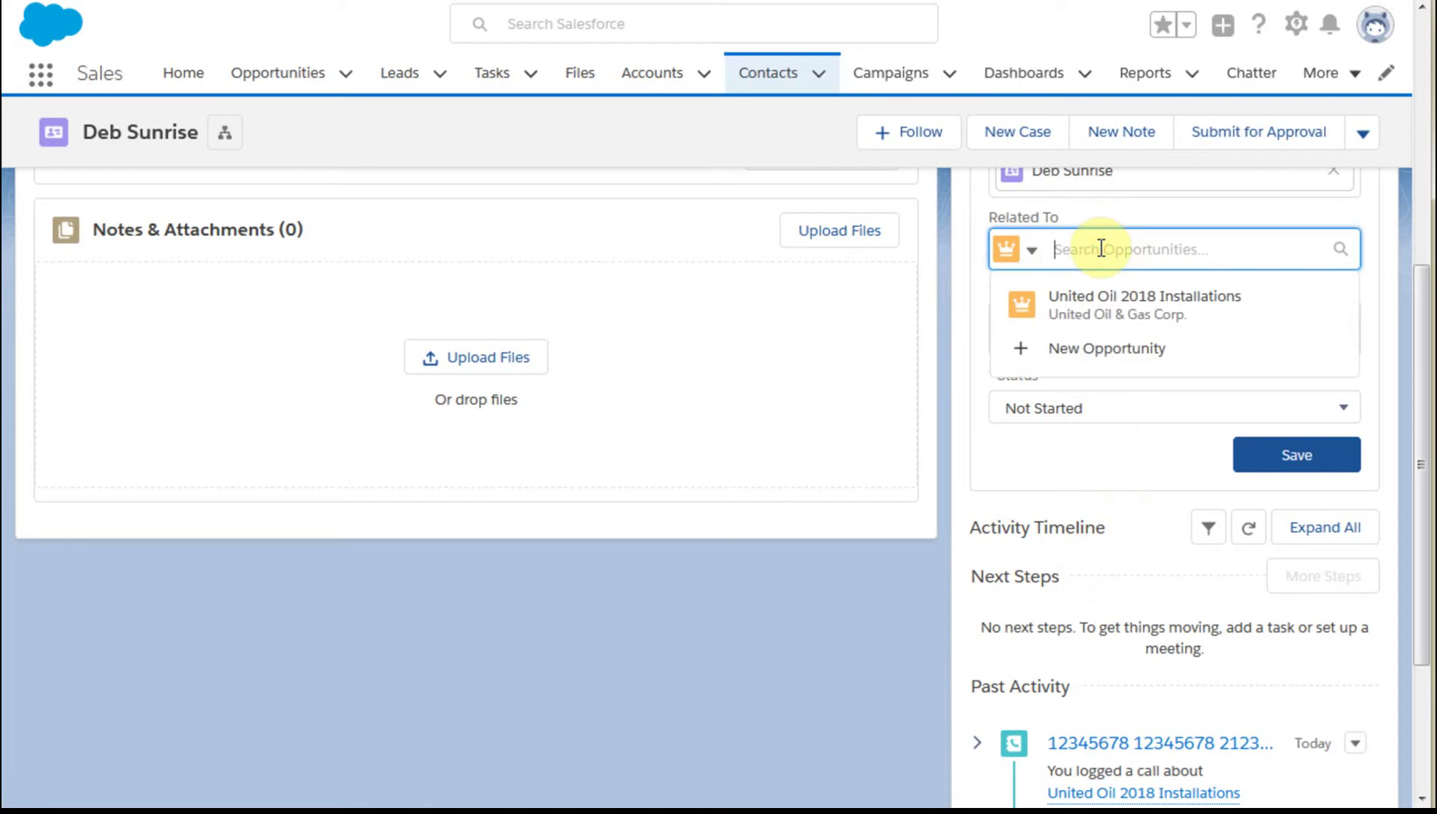
{"action": "left_click", "coordinate": [1101, 296]}
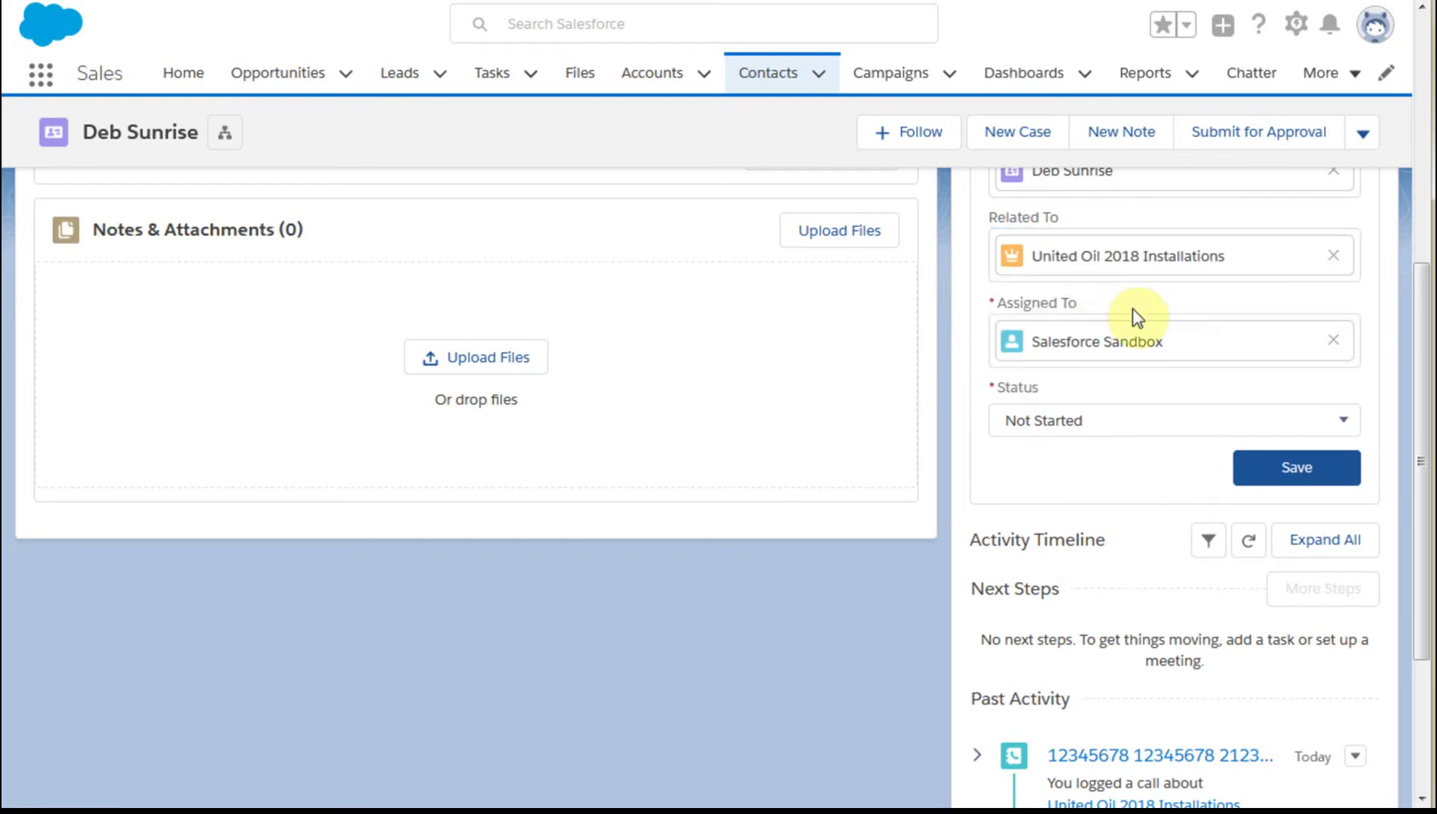
{"action": "left_click", "coordinate": [1108, 349]}
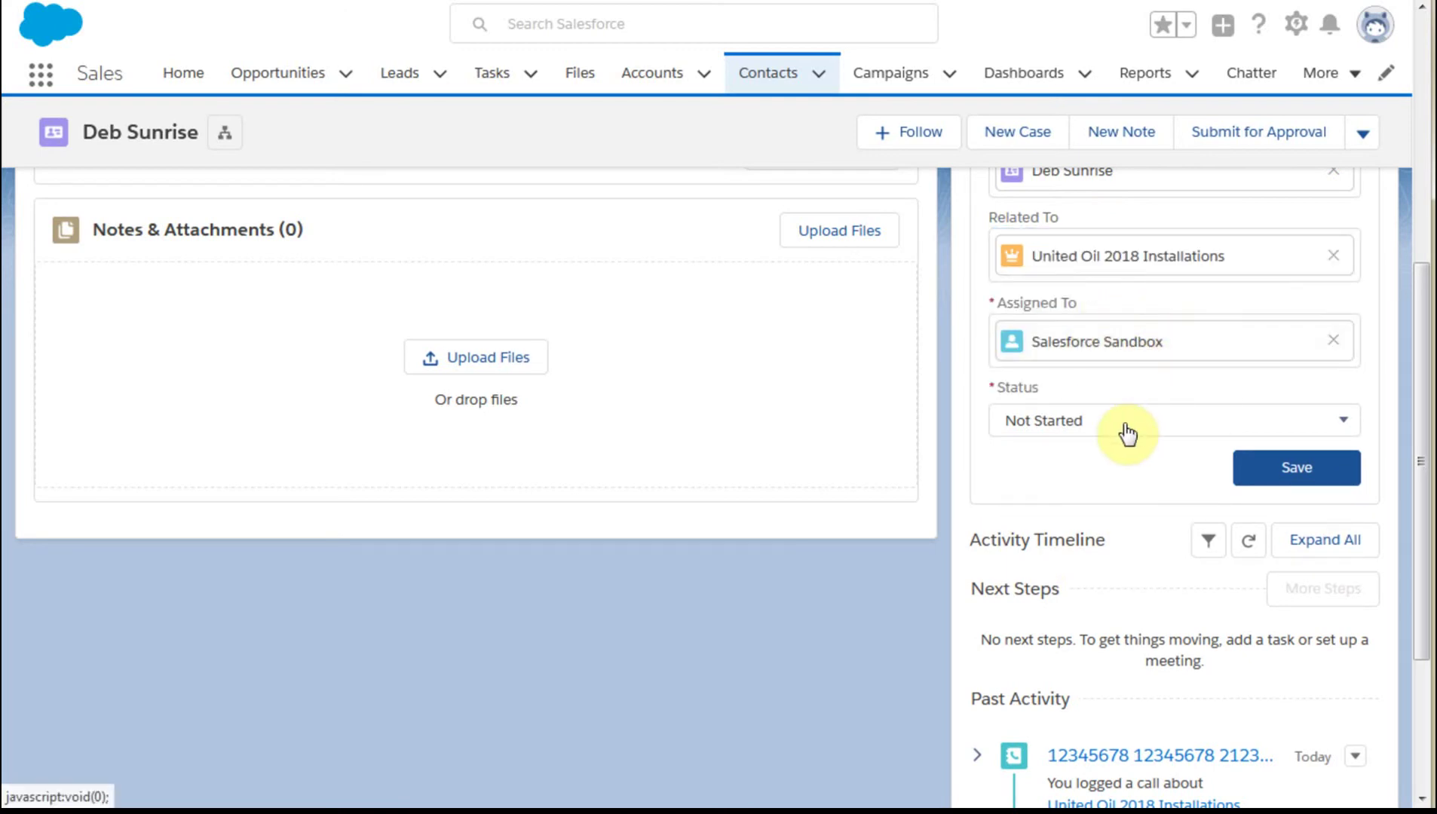
{"action": "left_click_drag", "start_coordinate": [1423, 452], "coordinate": [1427, 310]}
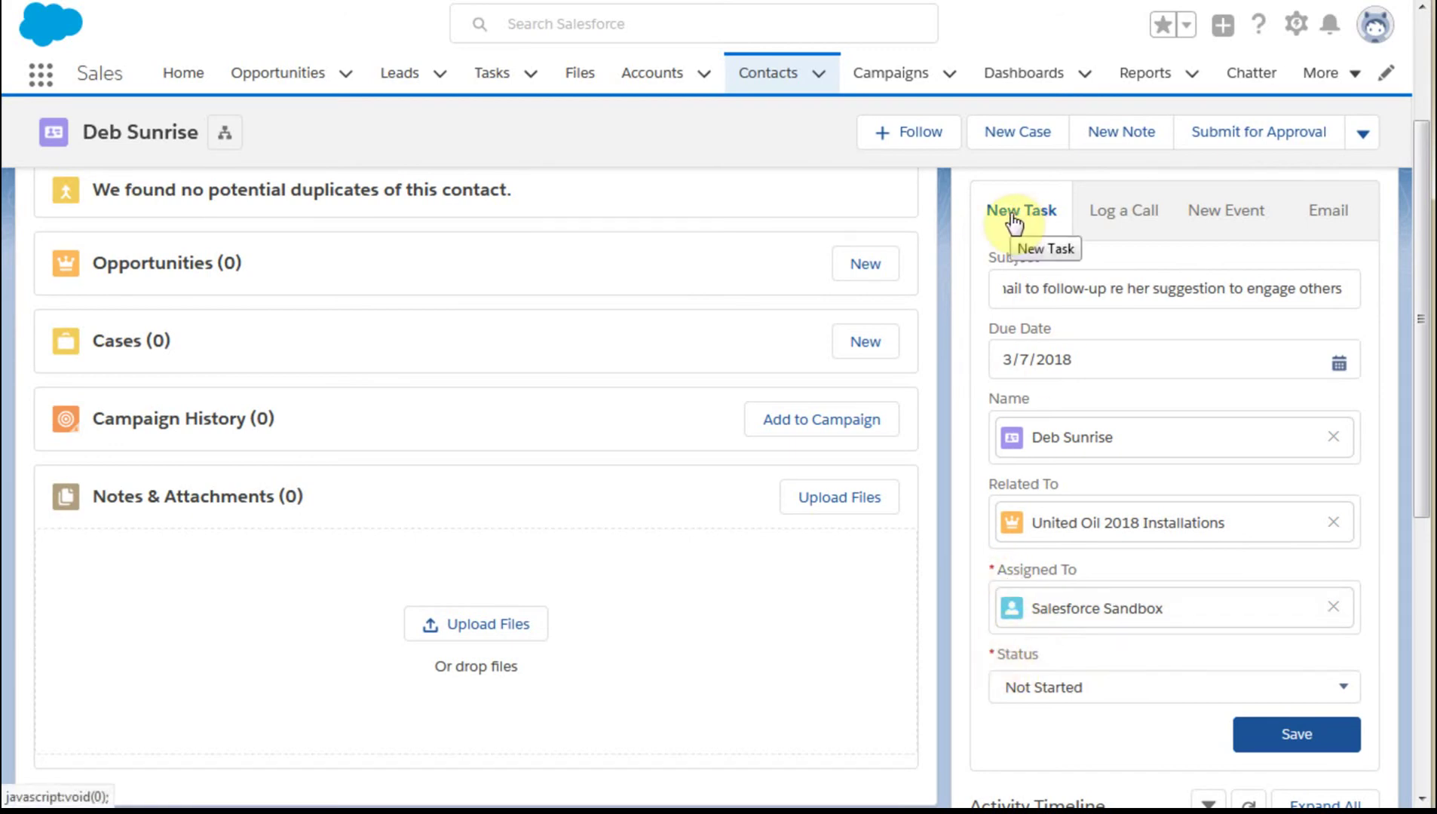
Change the task's Status from Not Started to In Progress
{"action": "left_click", "coordinate": [1044, 703]}
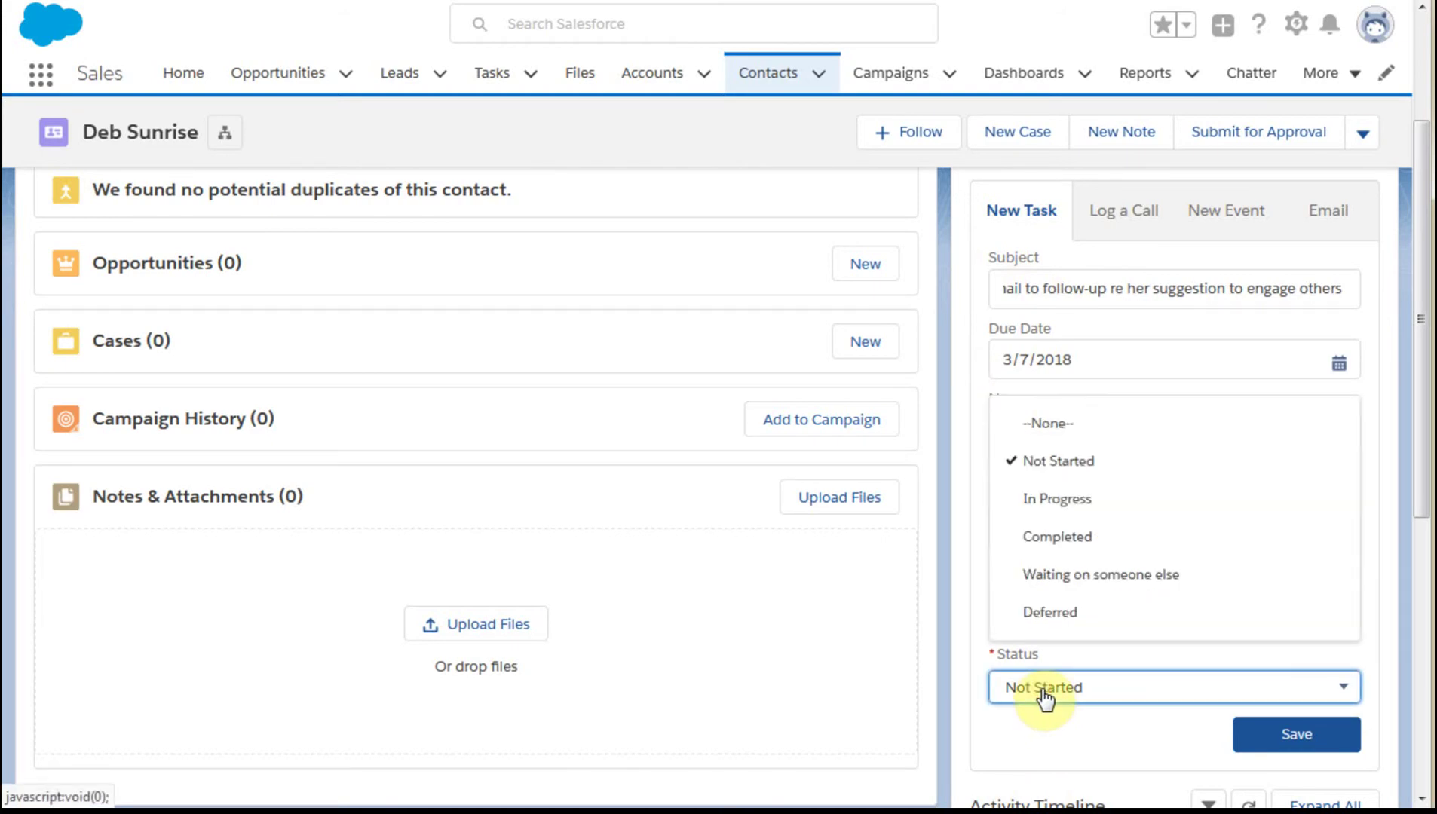
{"action": "left_click", "coordinate": [1340, 688]}
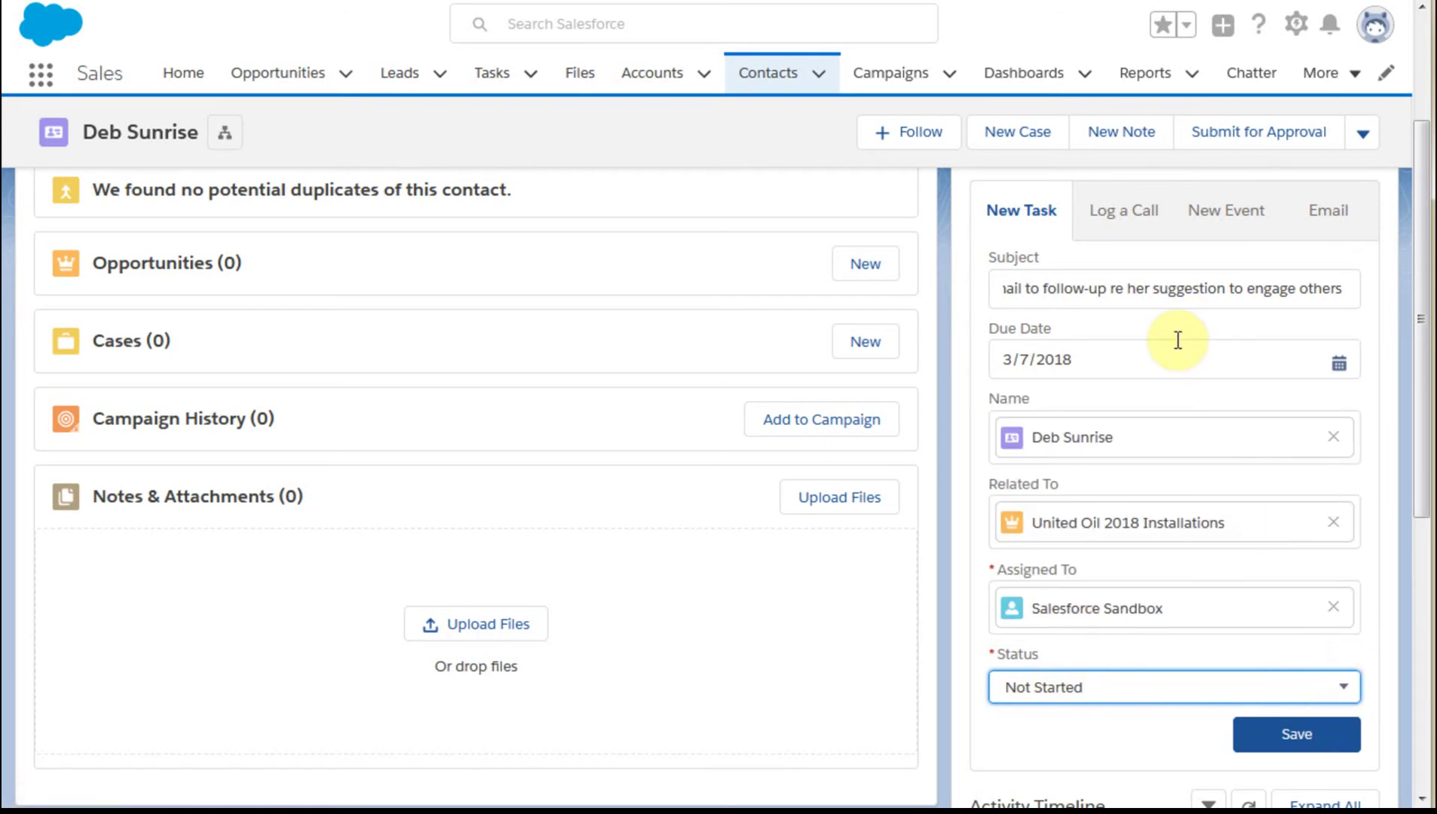
{"action": "left_click", "coordinate": [1343, 692]}
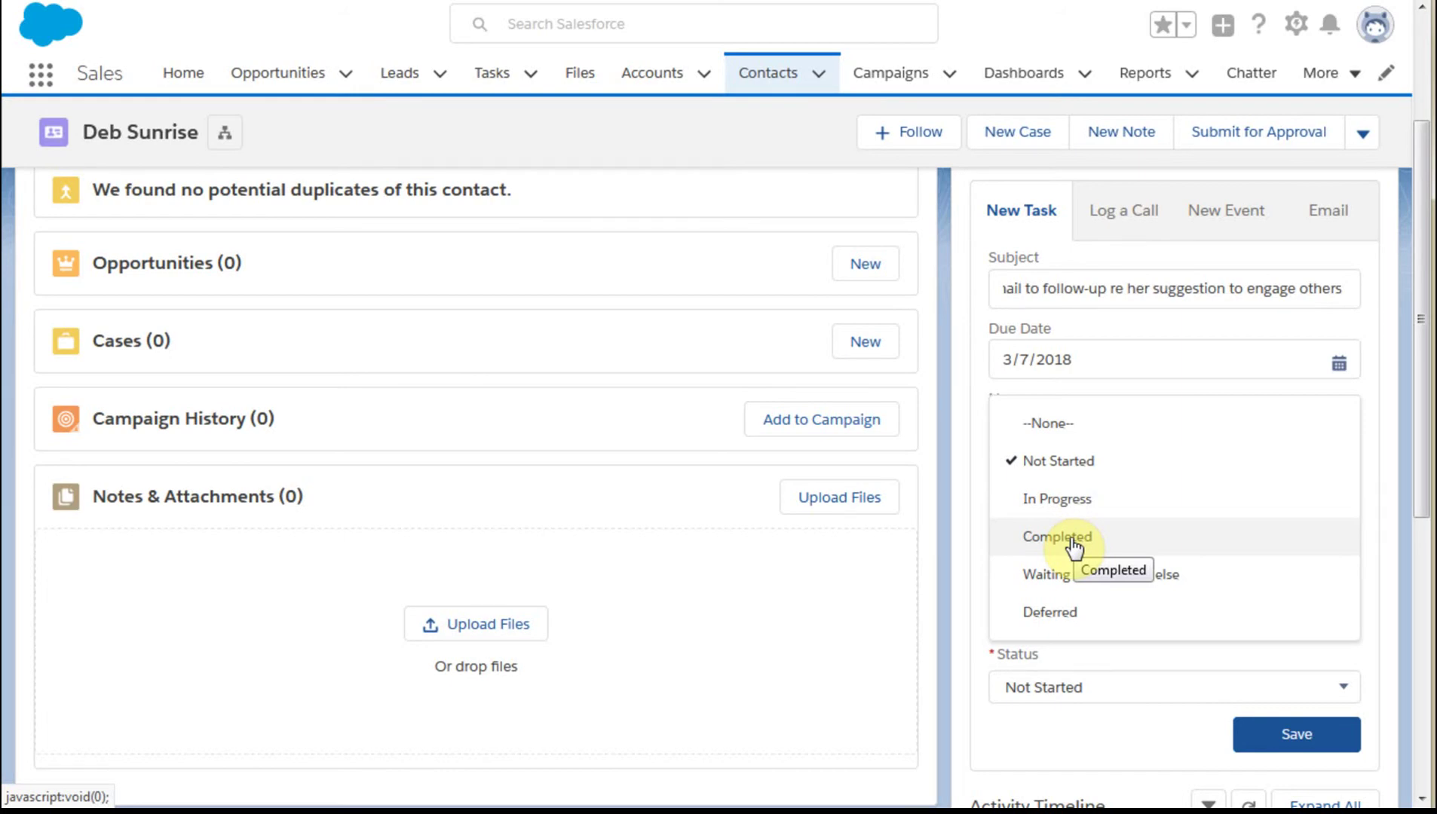
{"action": "left_click", "coordinate": [1070, 504]}
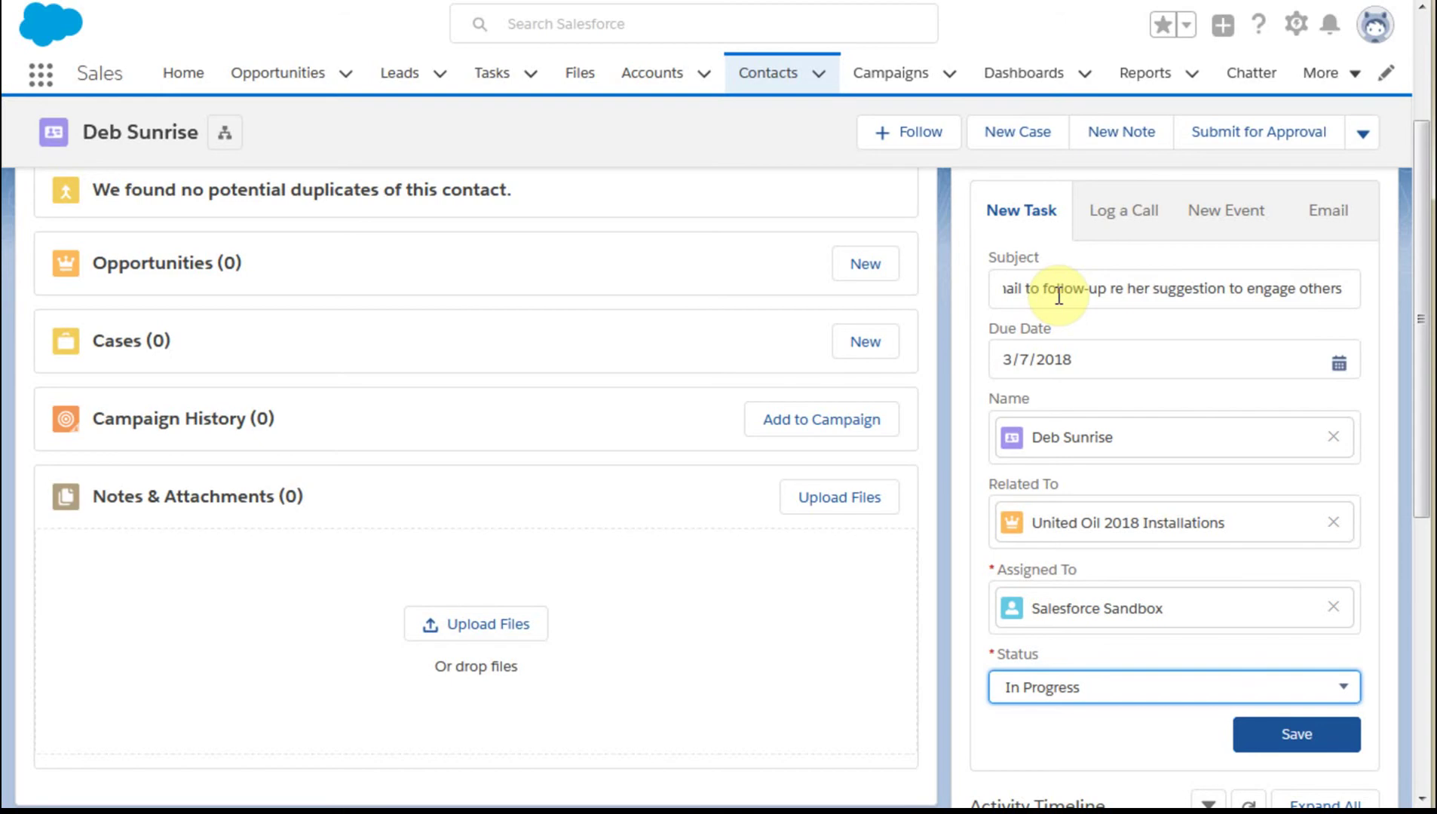
Save the follow-up email task and open its record from Next Steps
{"action": "left_click", "coordinate": [1421, 378]}
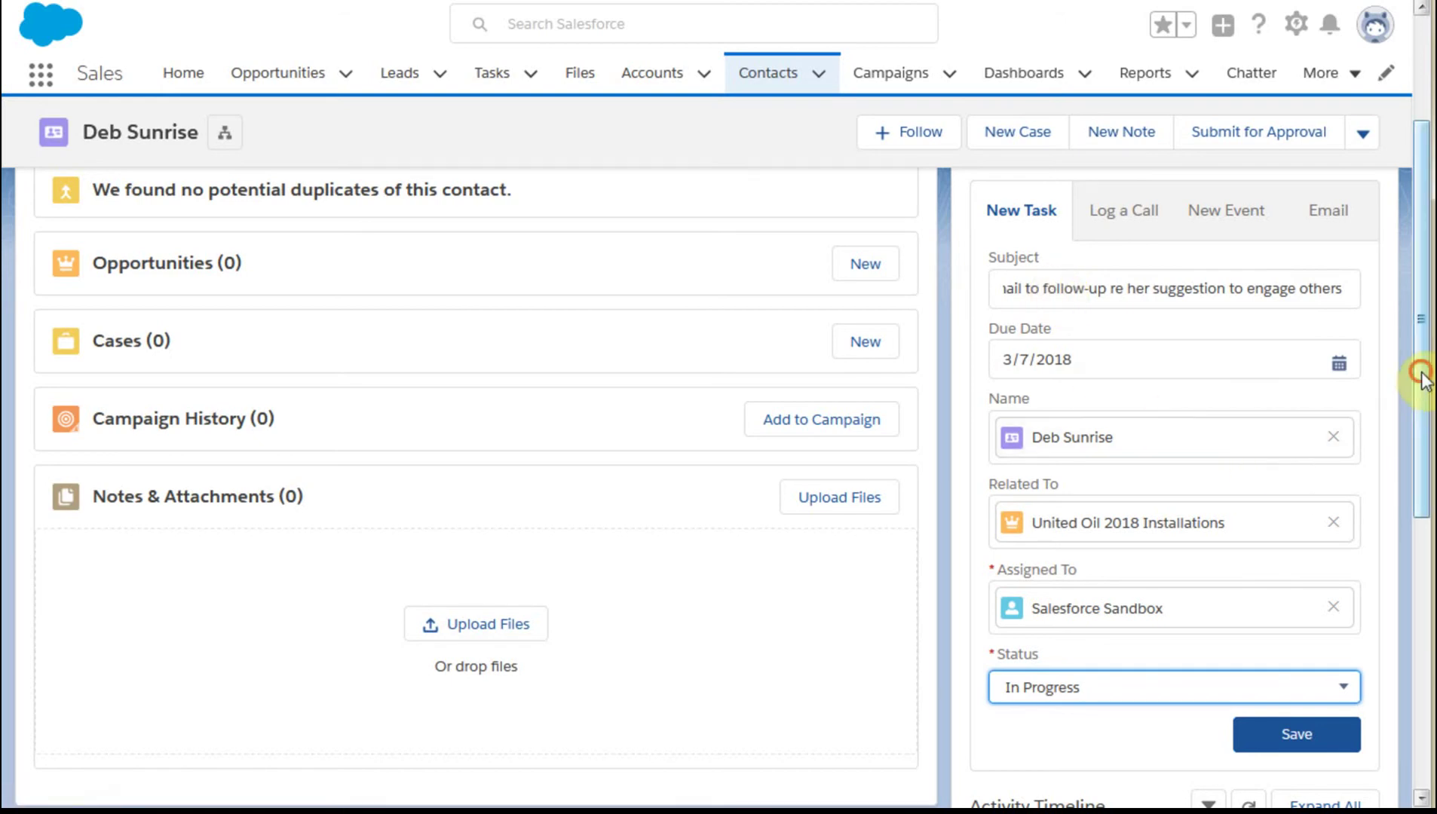
{"action": "mouse_move", "coordinate": [1421, 379]}
{"action": "left_mouse_down"}
{"action": "mouse_move", "coordinate": [1421, 404]}
{"action": "mouse_move", "coordinate": [1421, 362]}
{"action": "left_mouse_up"}
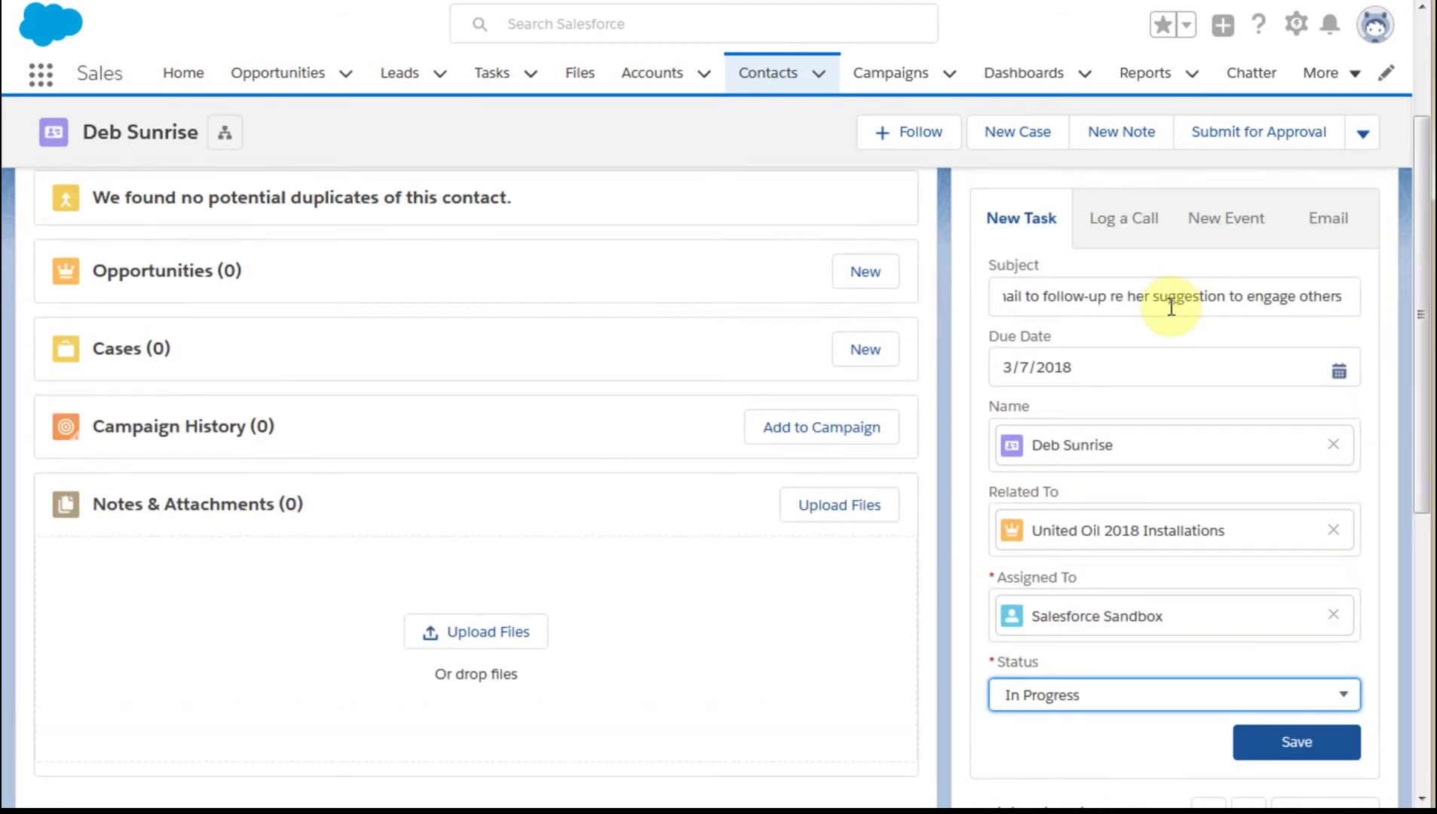
{"action": "left_click", "coordinate": [1291, 746]}
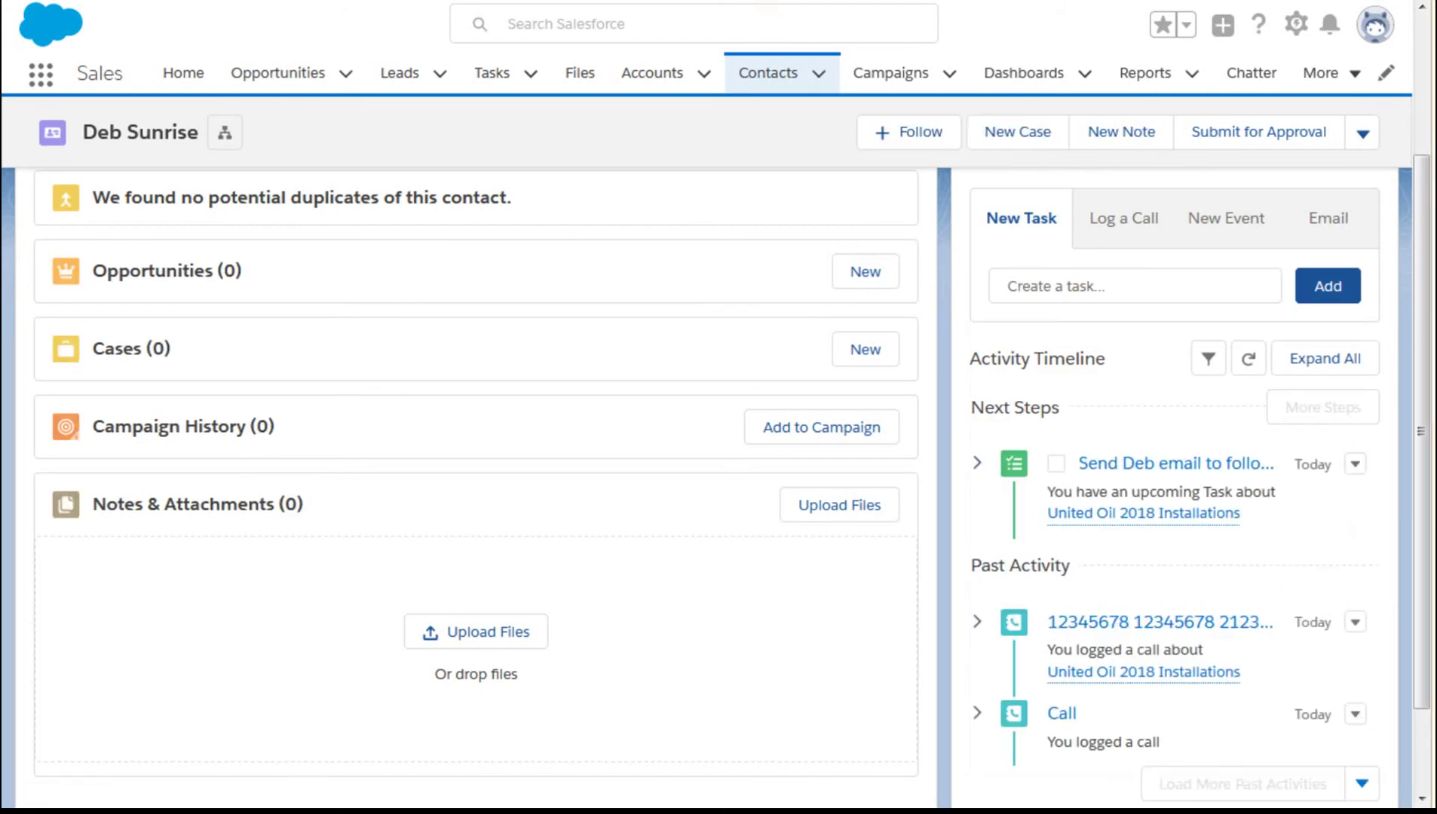
{"action": "left_click", "coordinate": [1161, 467]}
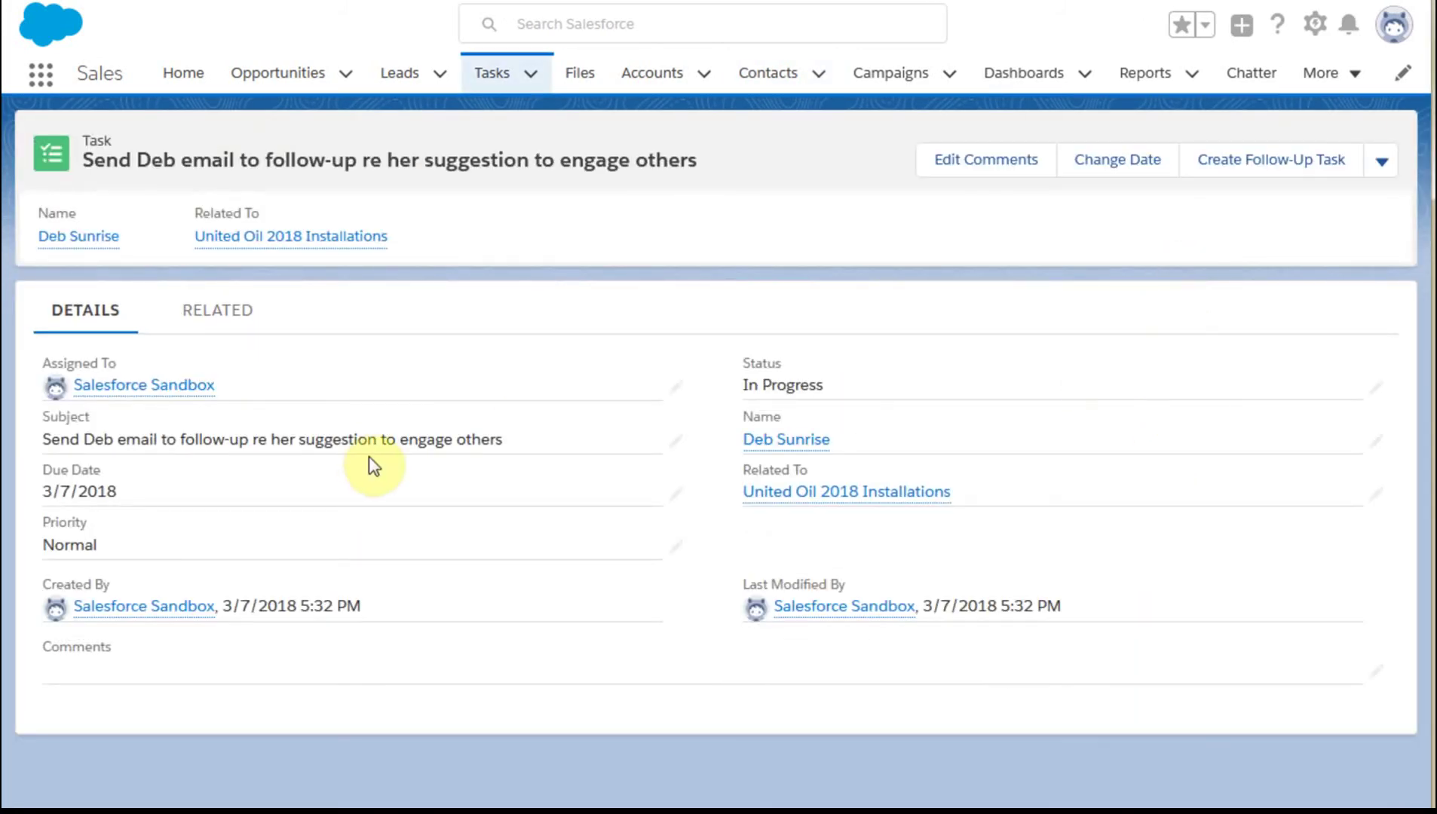
{"action": "left_click", "coordinate": [156, 535]}
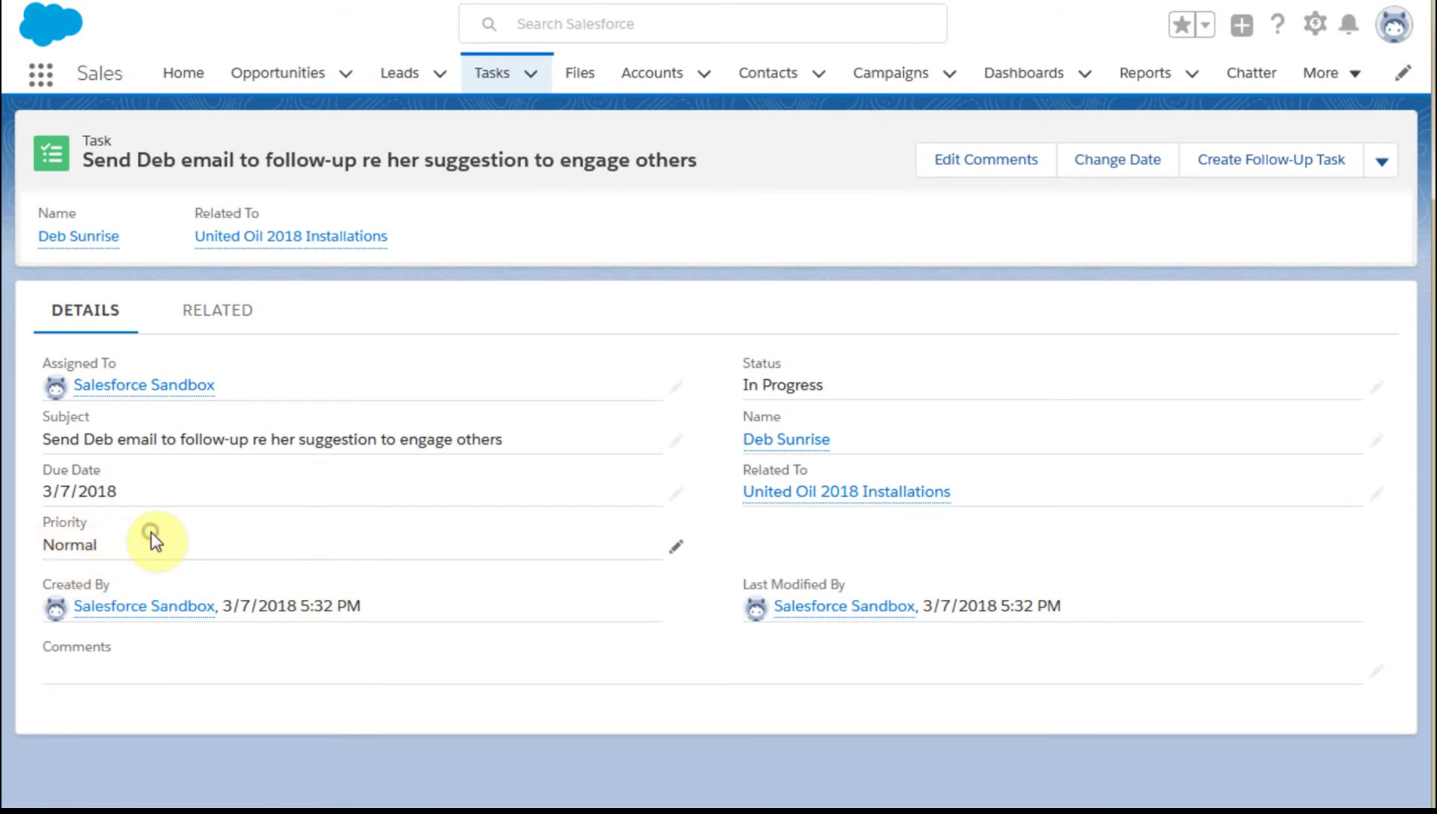
Launch Create Follow-Up Task from the saved task, prefilled with its subject and opportunity
{"action": "double_click", "coordinate": [143, 554]}
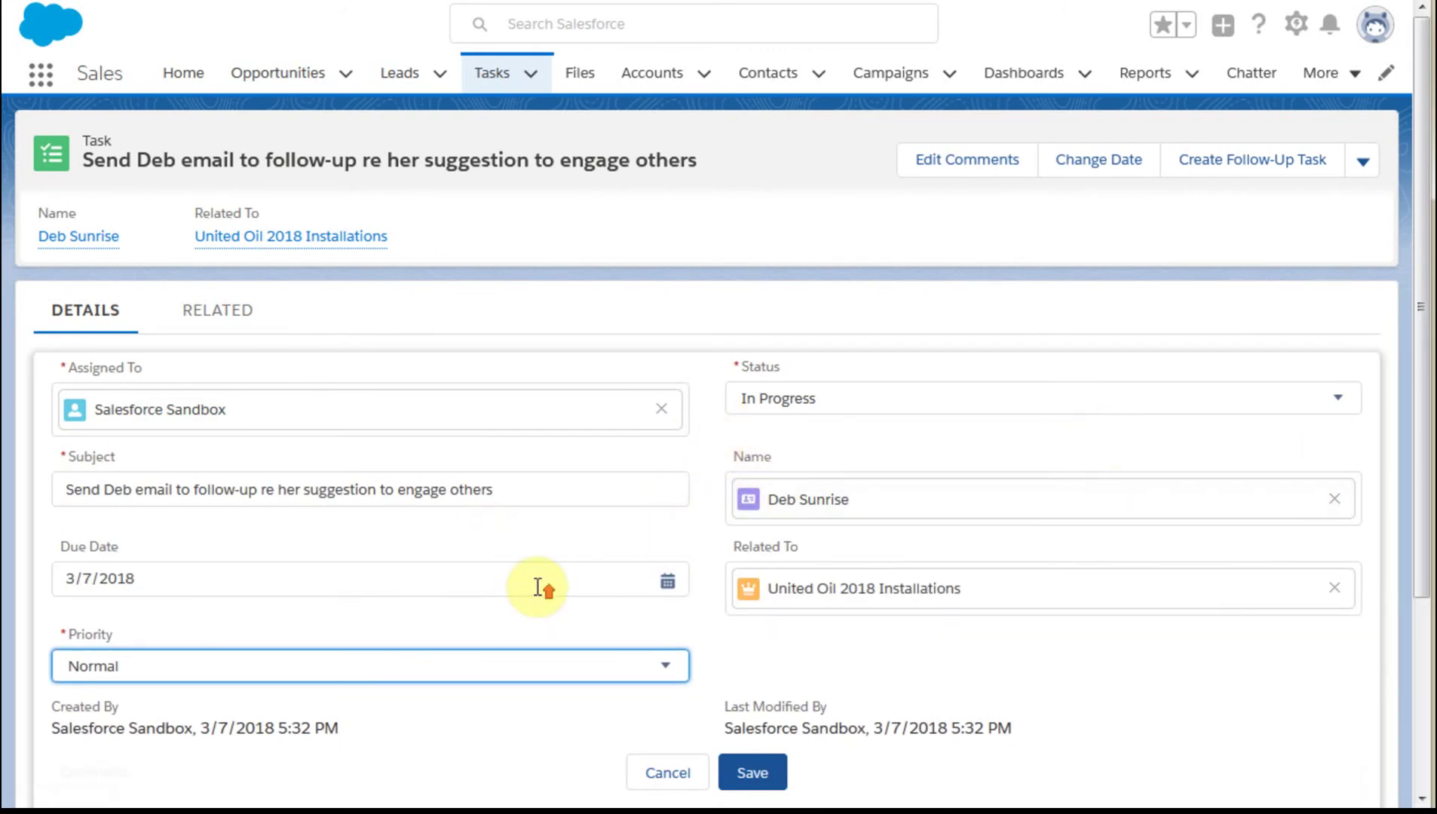
{"action": "scroll", "coordinate": [538, 586], "scroll_direction": "down", "scroll_amount": 3}
{"action": "left_click", "coordinate": [163, 571]}
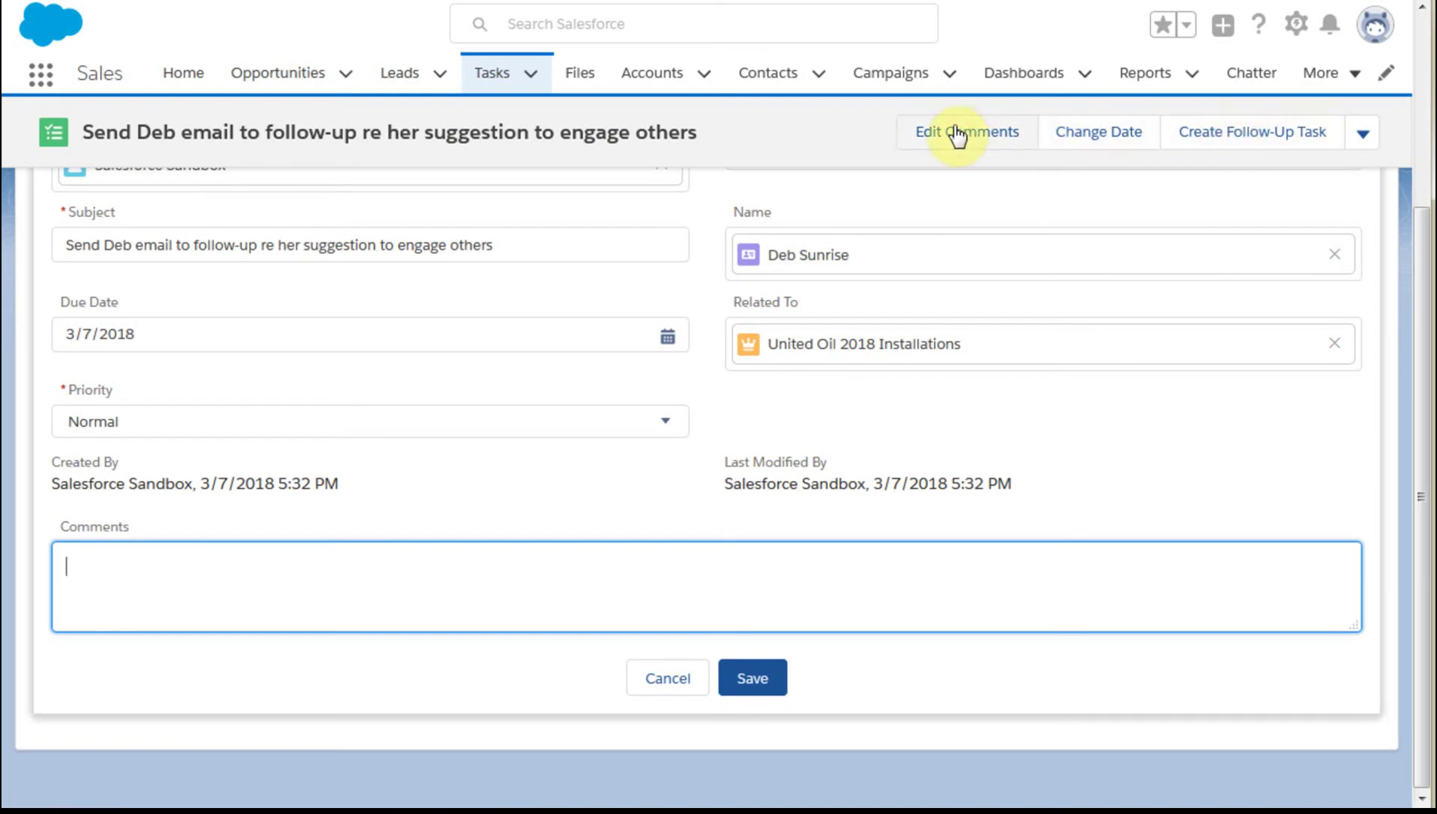
{"action": "left_click", "coordinate": [1280, 137]}
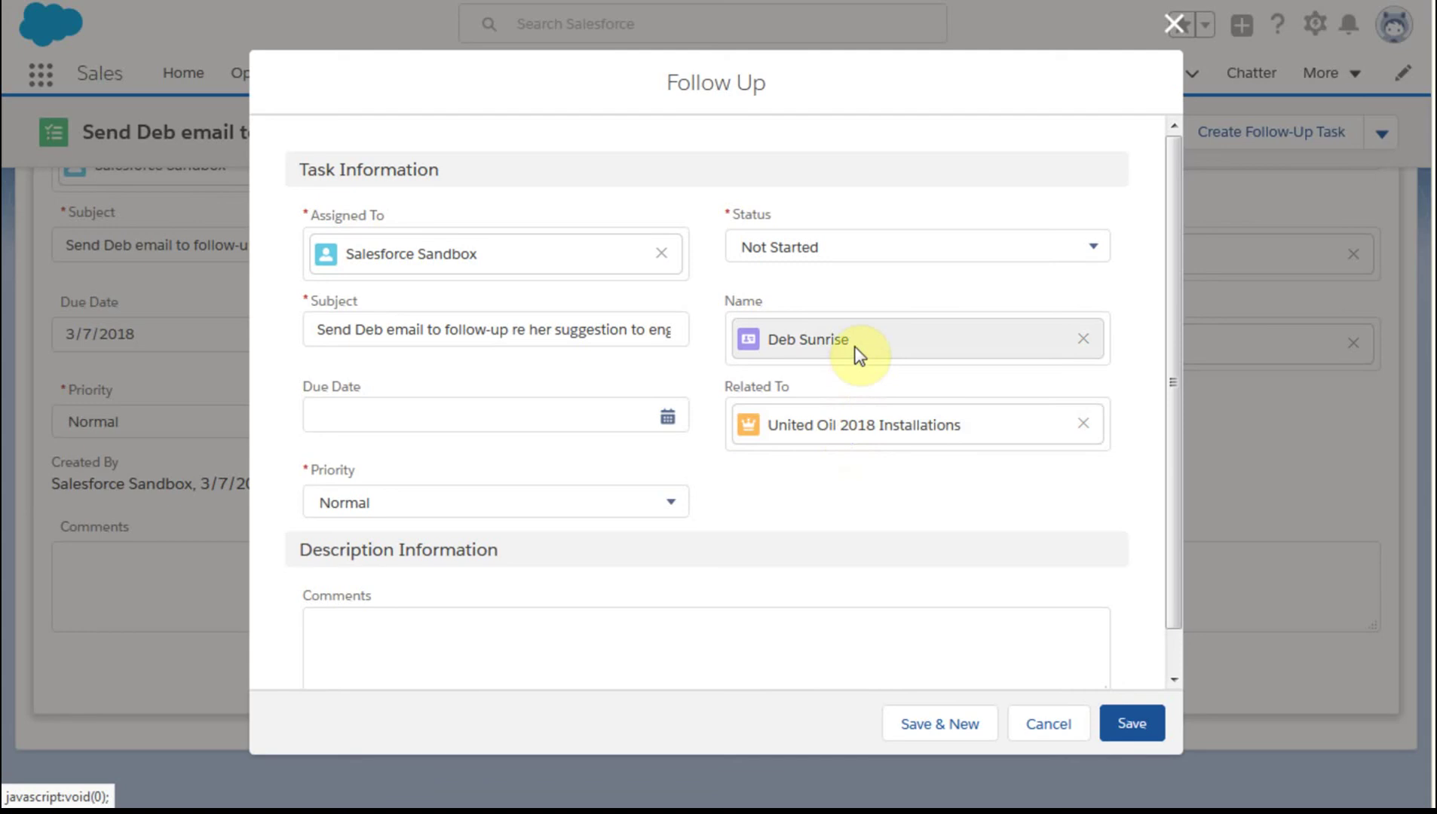
Set the follow-up's status to In Progress and insert "'s boss an" into the subject
{"action": "left_click", "coordinate": [819, 248]}
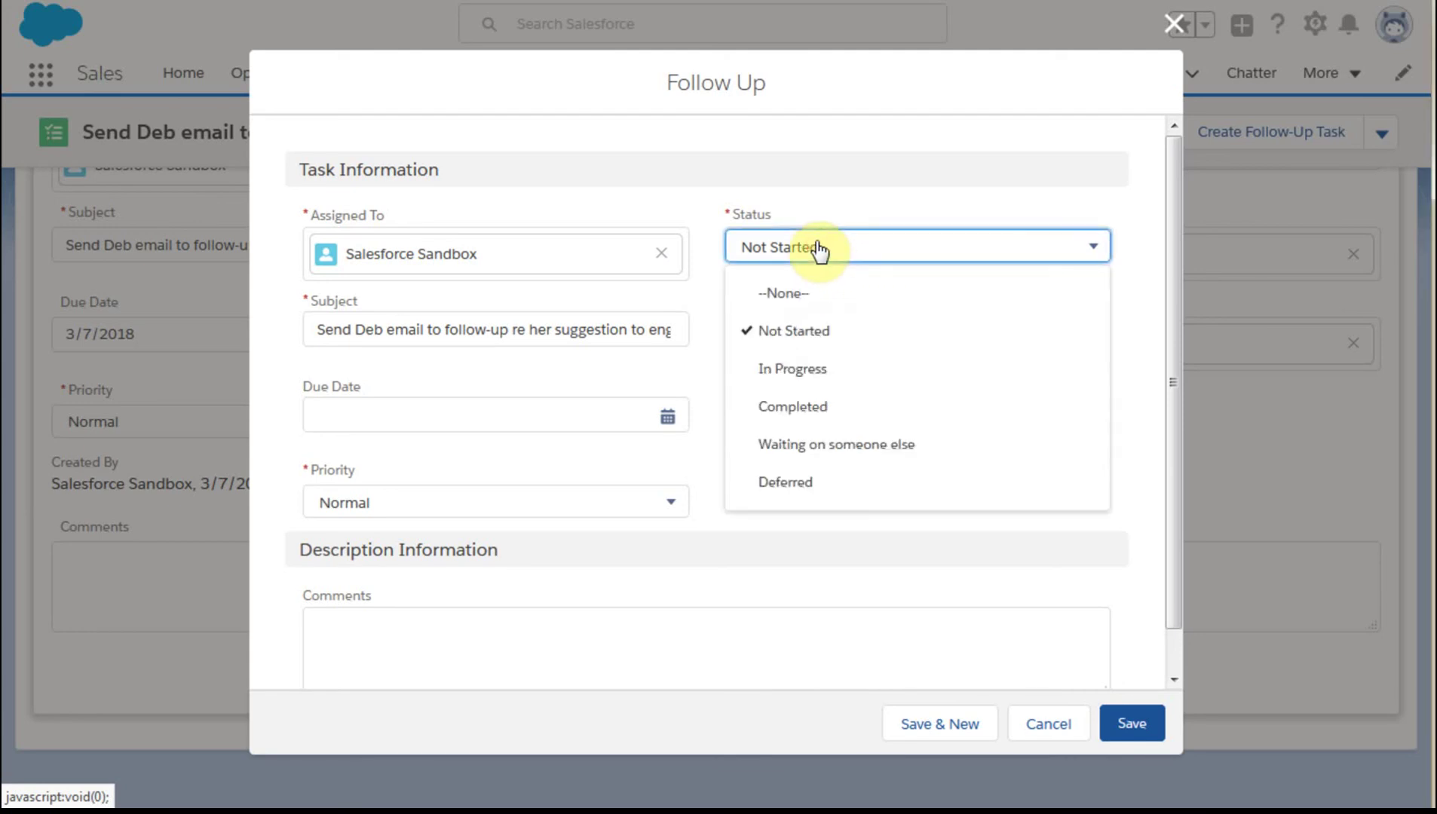
{"action": "left_click", "coordinate": [809, 372]}
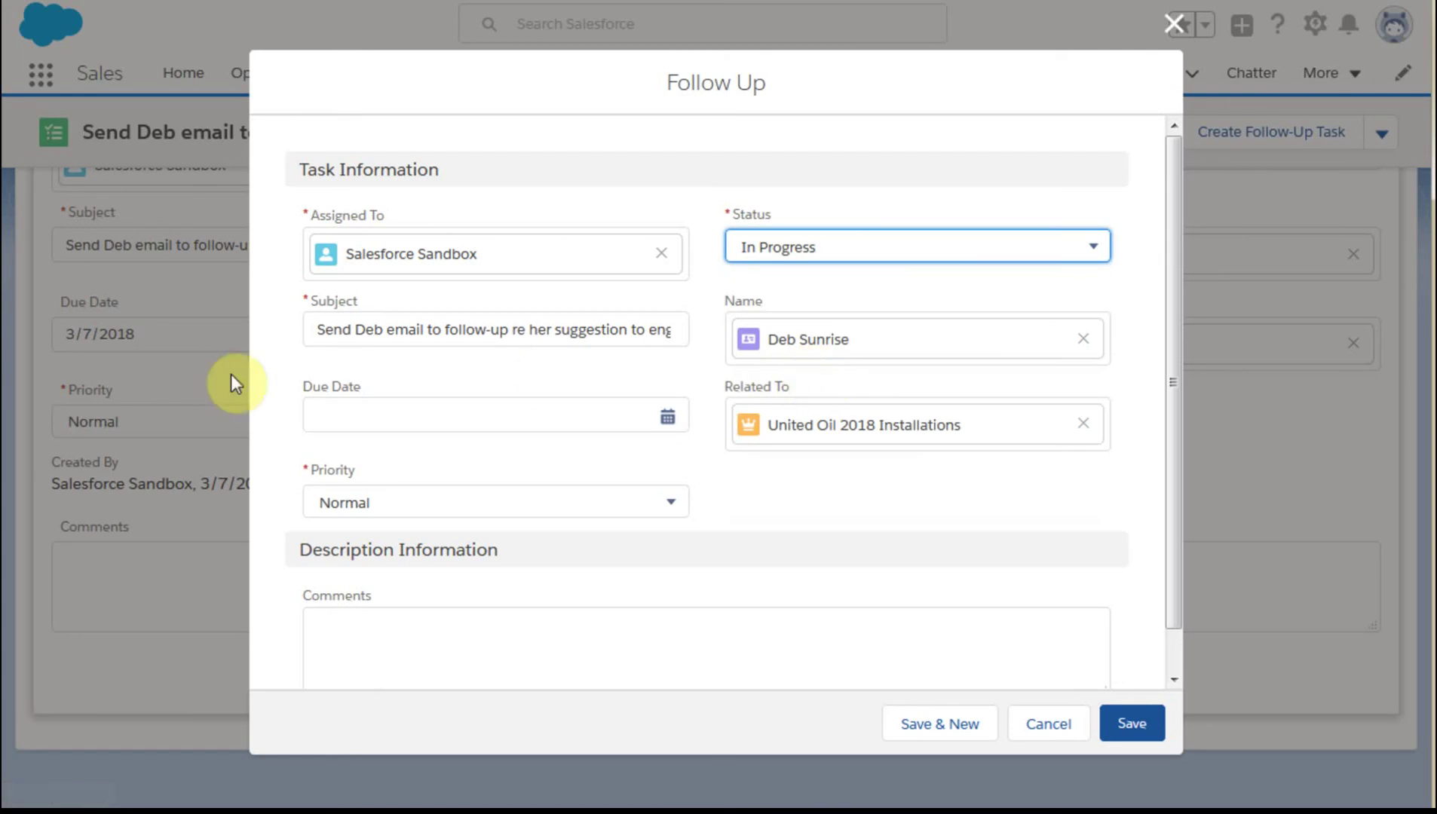
{"action": "left_click", "coordinate": [427, 331]}
{"action": "key", "text": "BackSpace"}
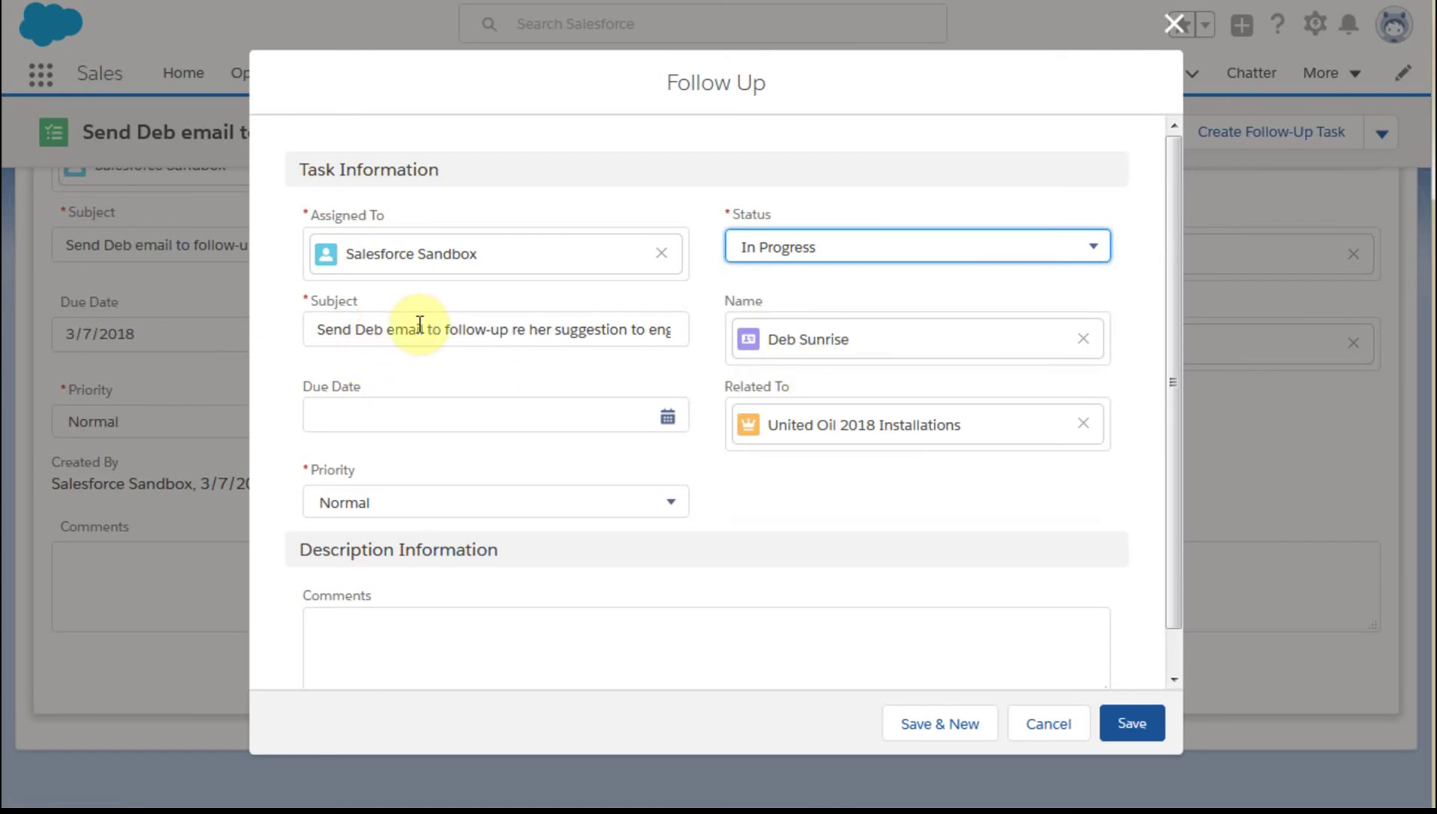
{"action": "left_click", "coordinate": [388, 330]}
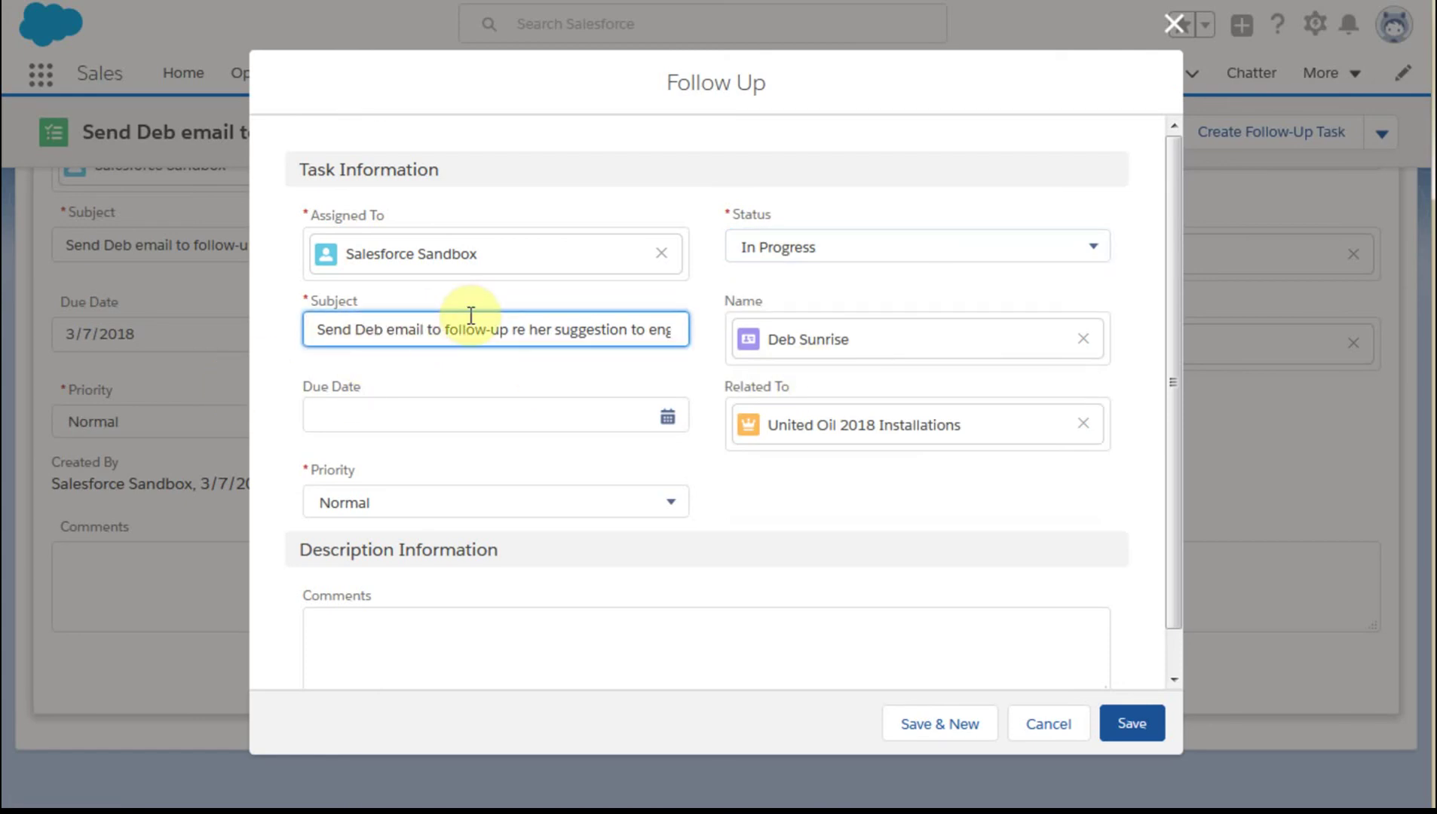
{"action": "type", "text": "'s boss"}
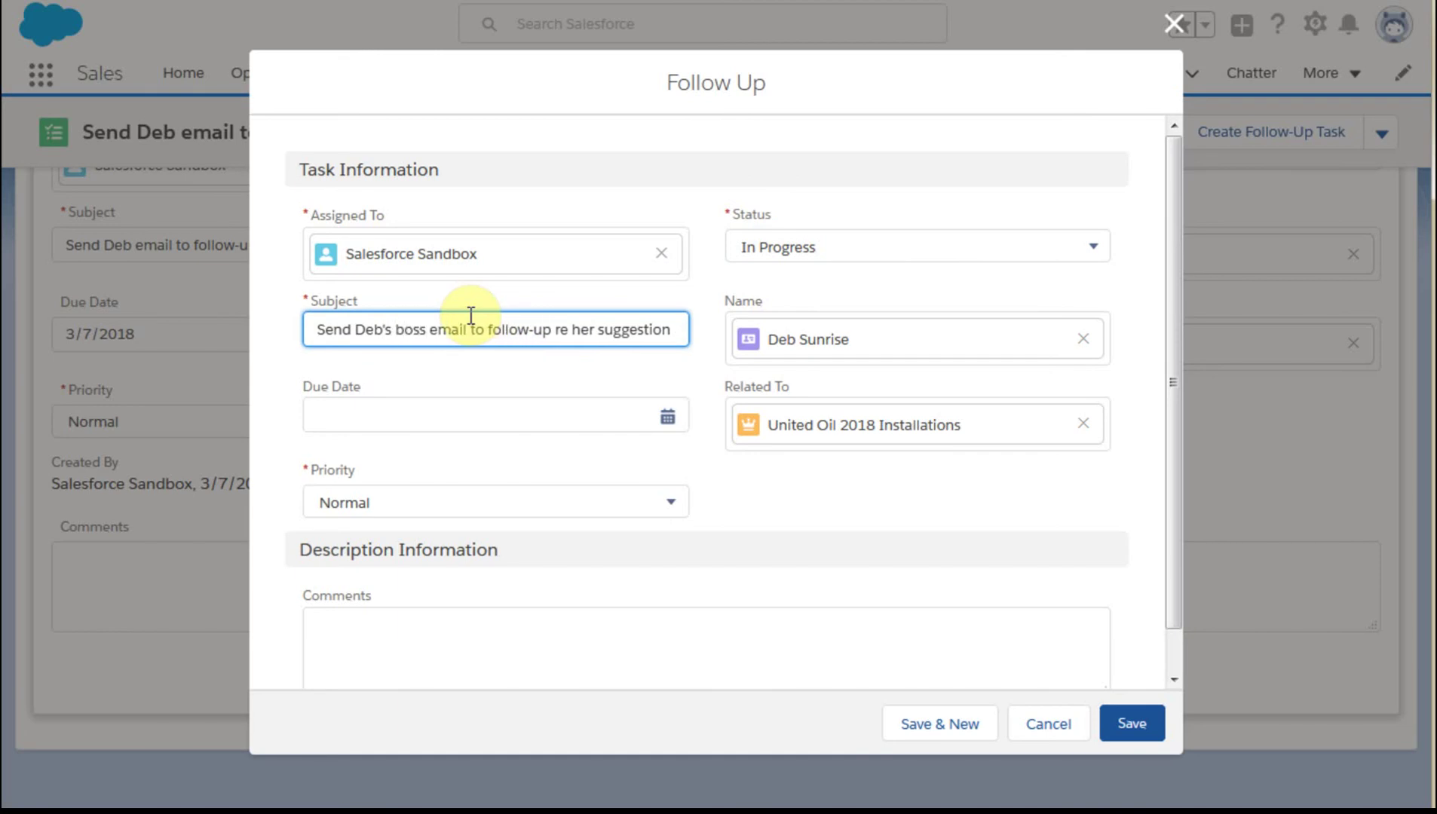
{"action": "type", "text": " an"}
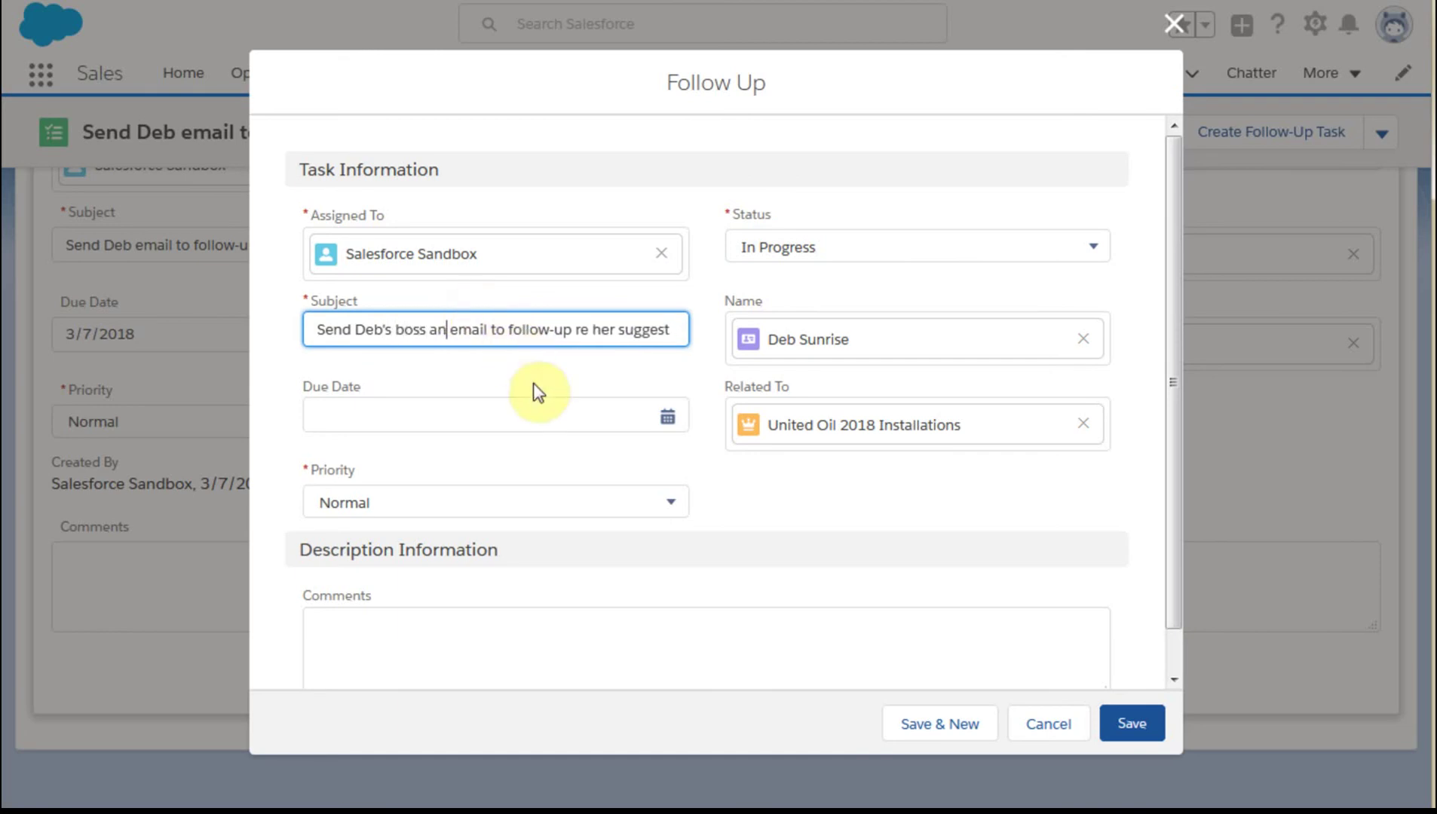
Set the follow-up's due date to March 9, 2018 and save it
{"action": "left_click", "coordinate": [462, 415]}
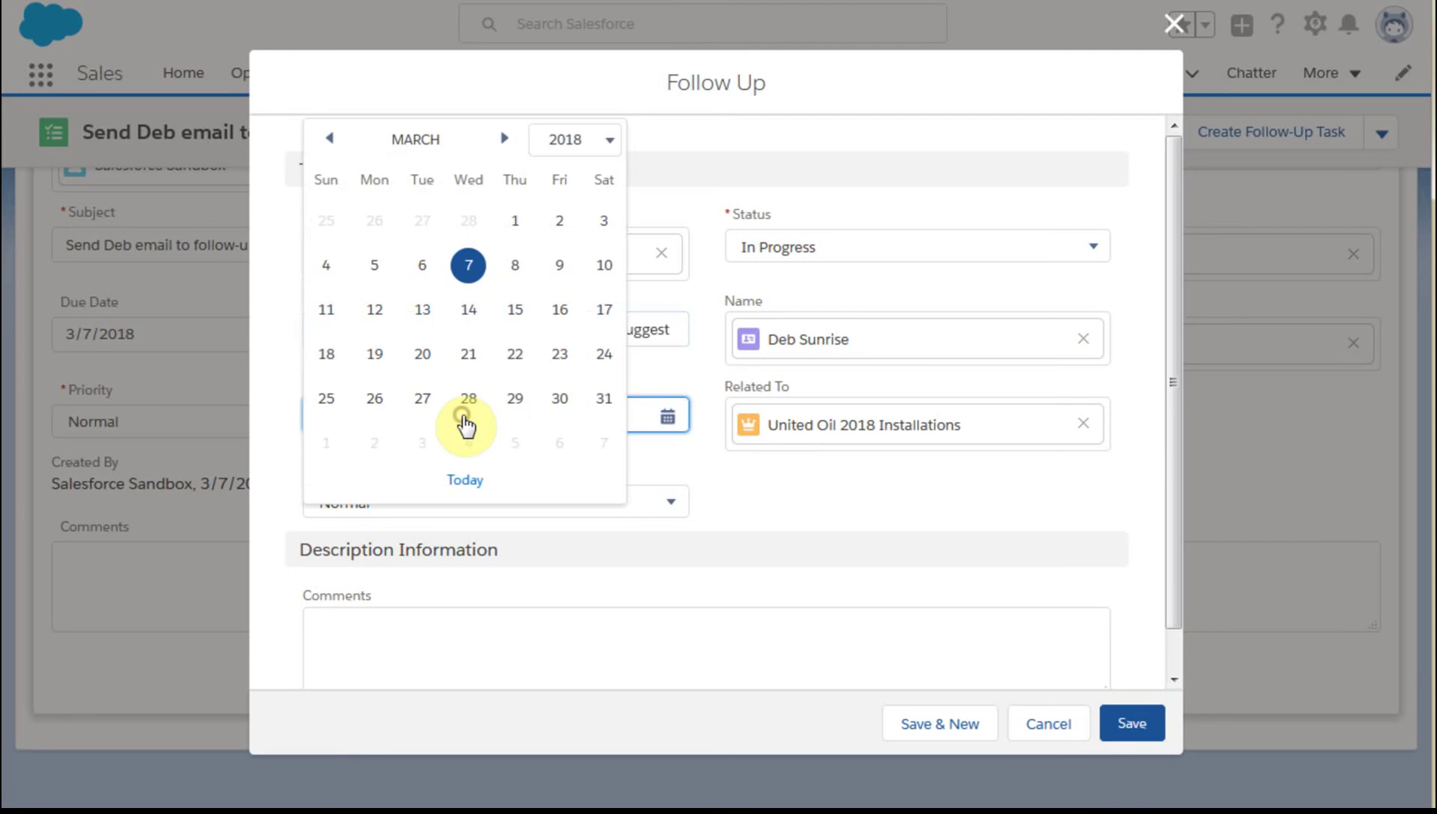
{"action": "left_click", "coordinate": [516, 267]}
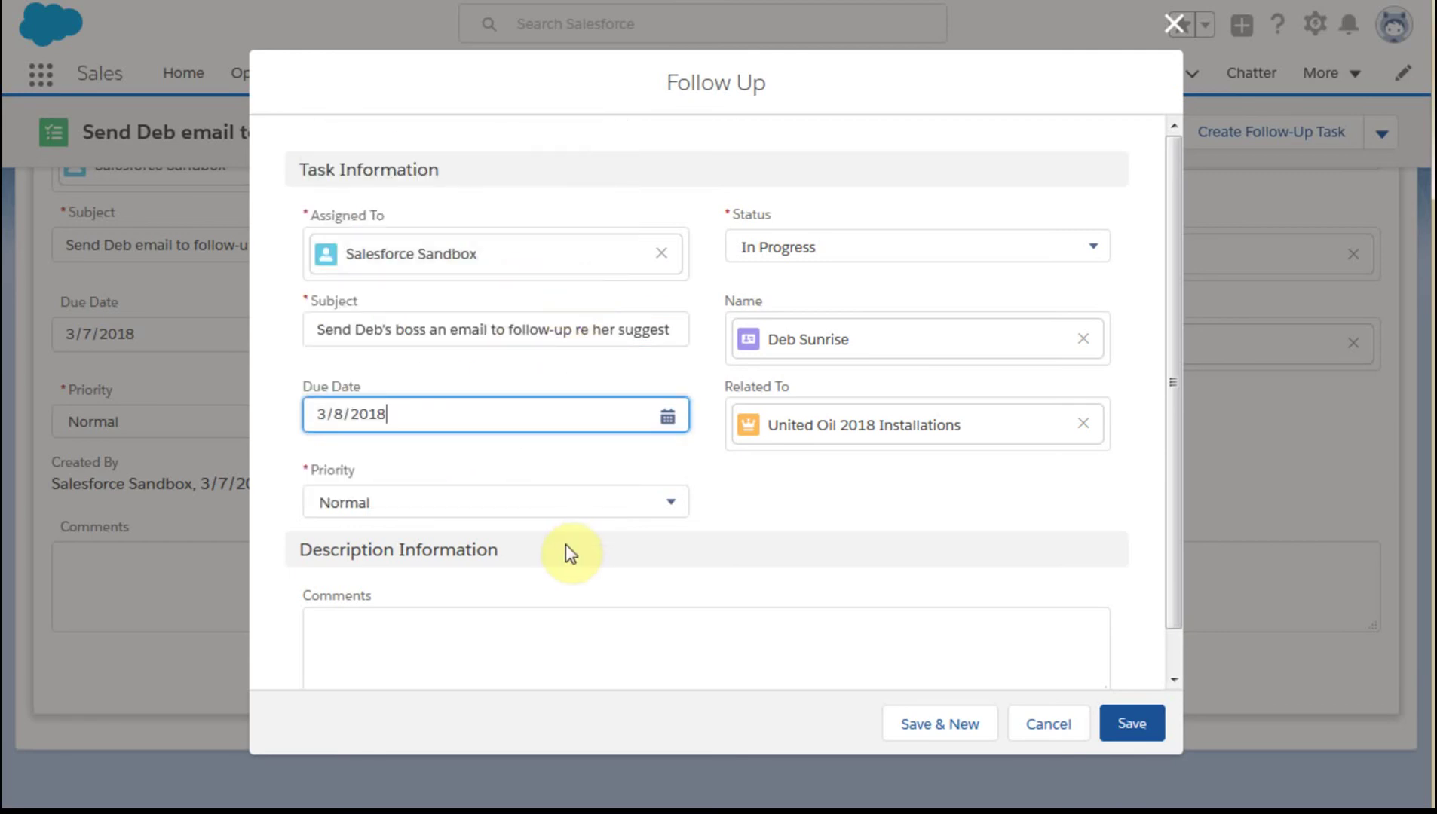
{"action": "left_click", "coordinate": [409, 411]}
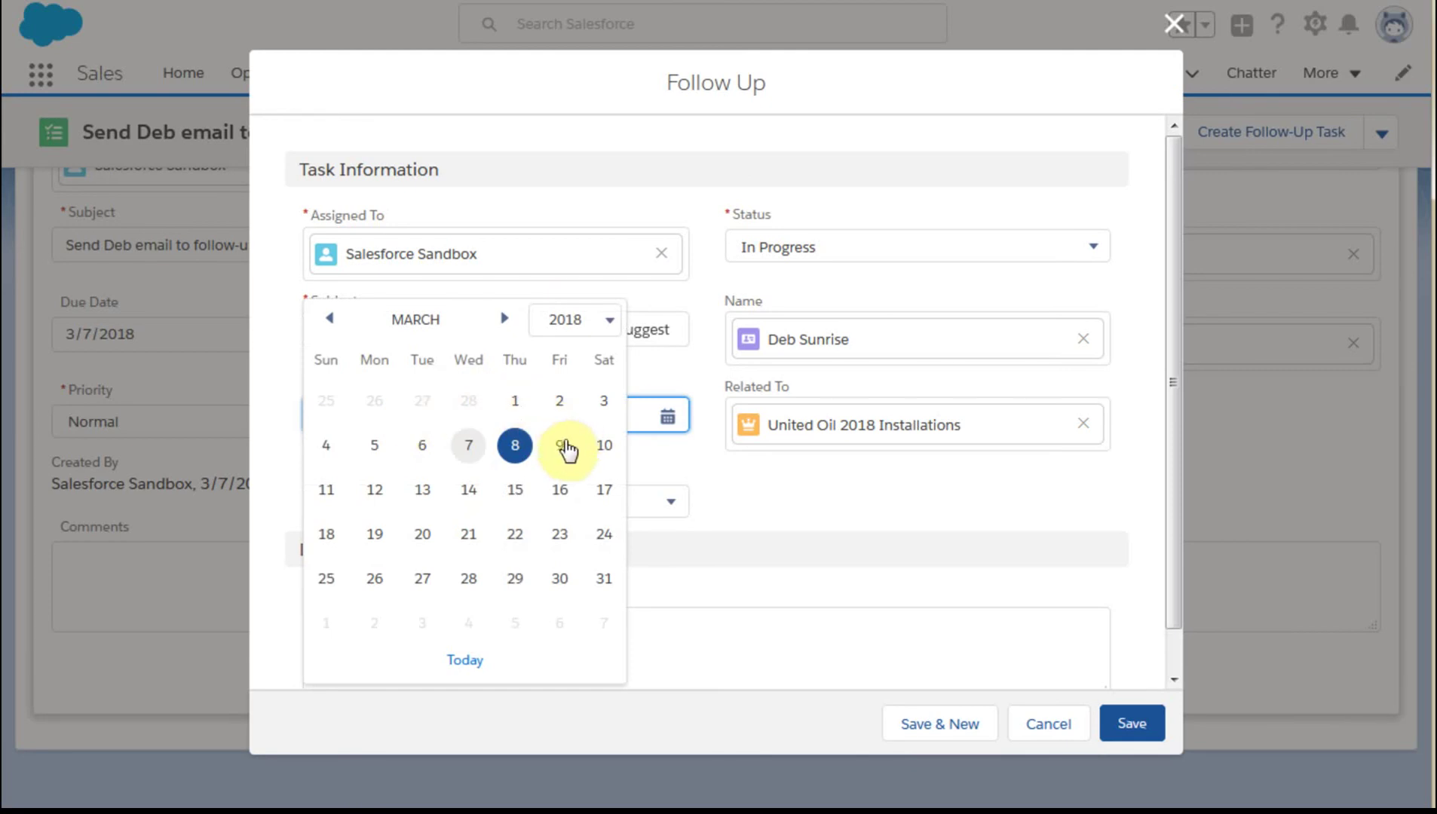
{"action": "left_click", "coordinate": [560, 447]}
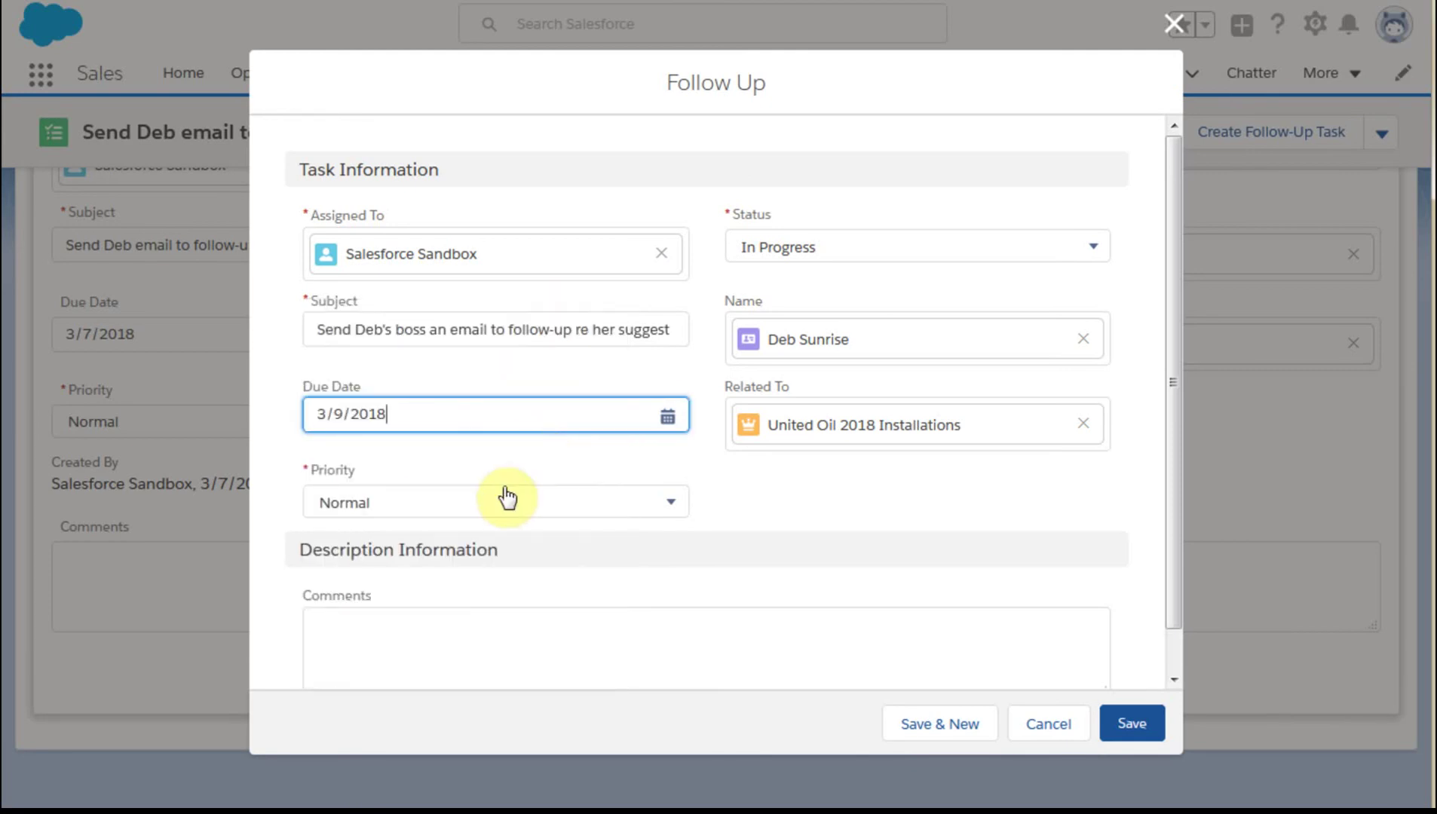
{"action": "left_click", "coordinate": [526, 646]}
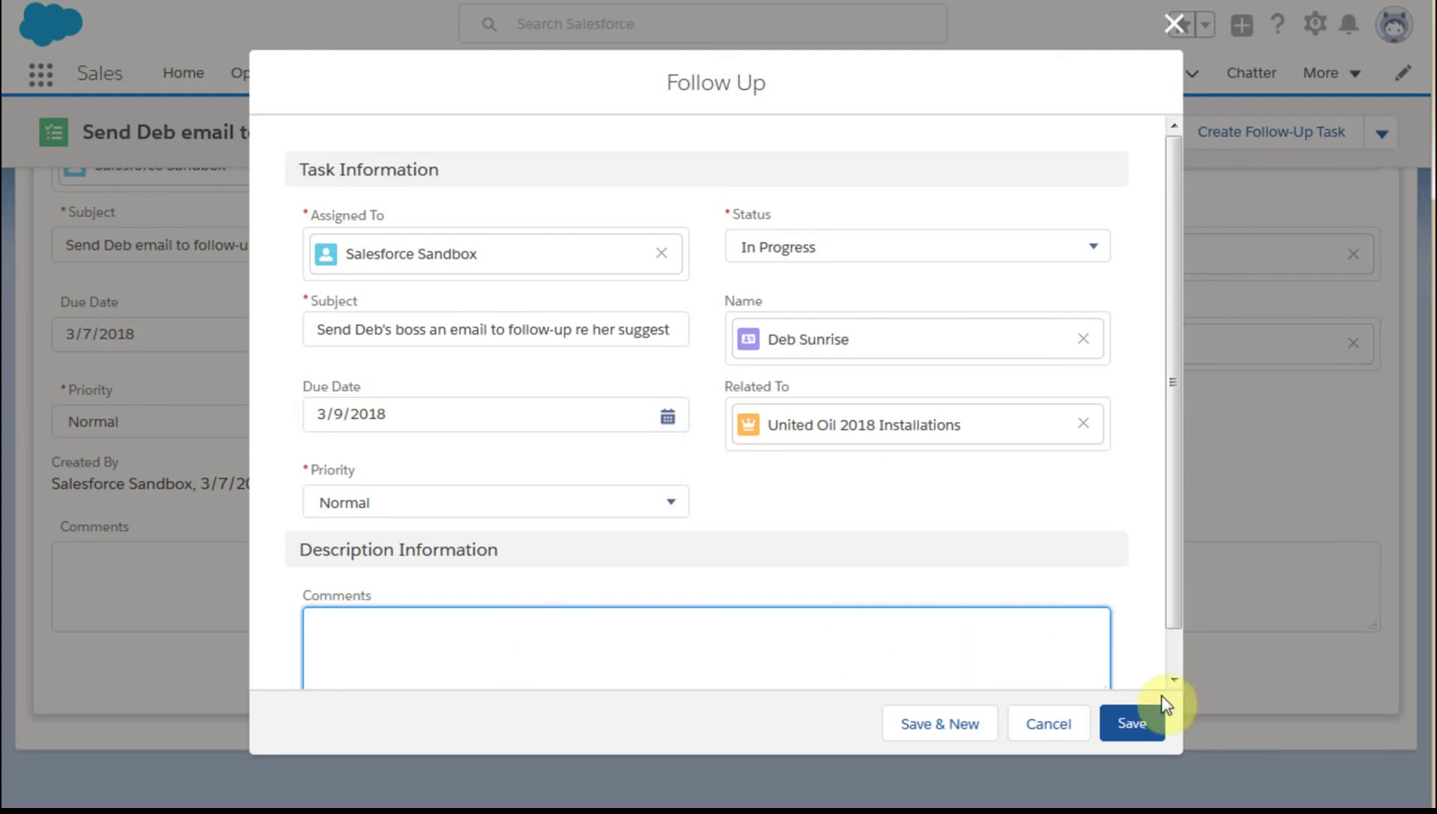
{"action": "left_click", "coordinate": [1137, 725]}
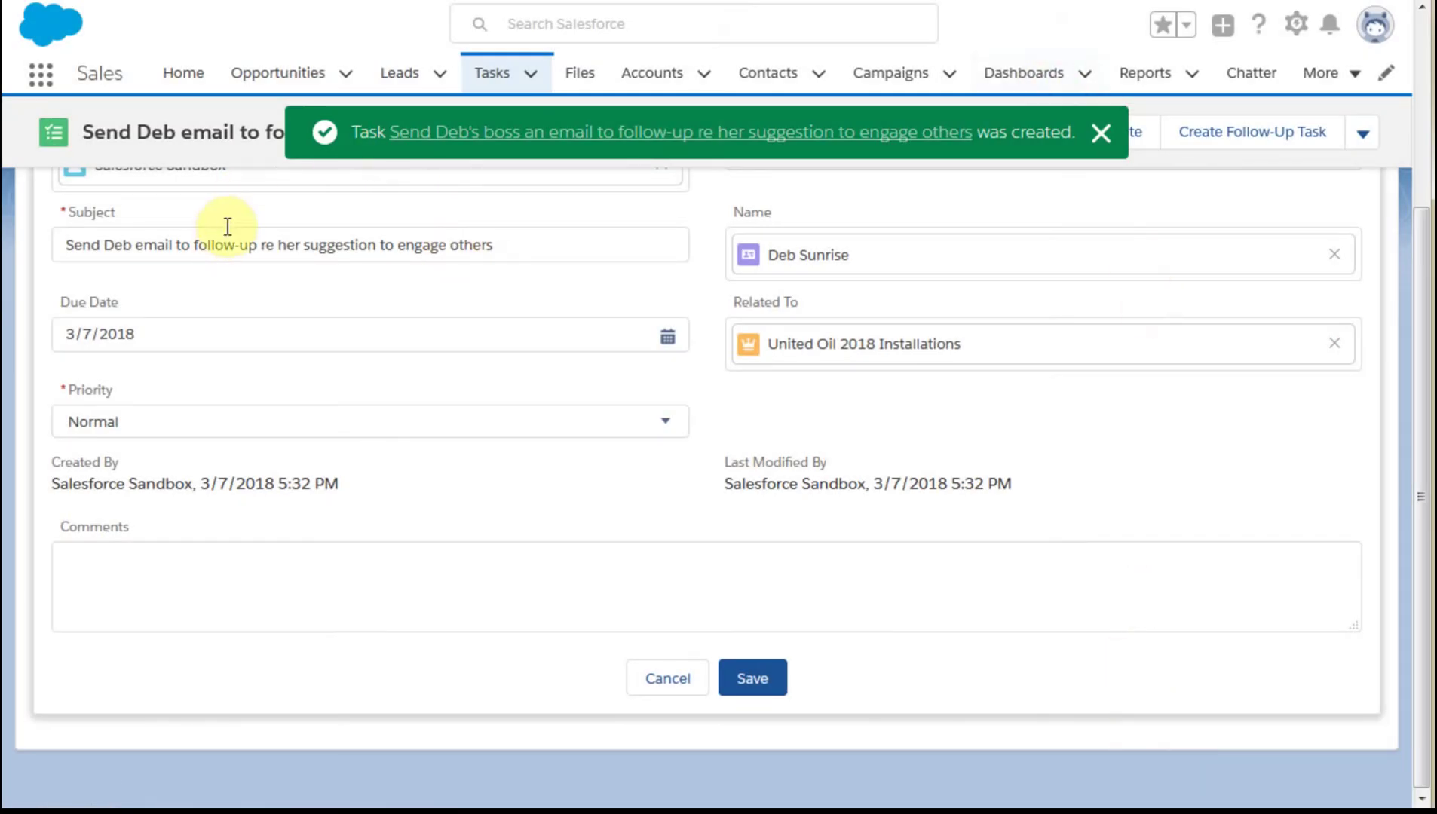
Dismiss the task-created confirmation and return to the contact's record
{"action": "left_click", "coordinate": [1102, 136]}
{"action": "scroll", "coordinate": [1074, 231], "scroll_direction": "up", "scroll_amount": 3}
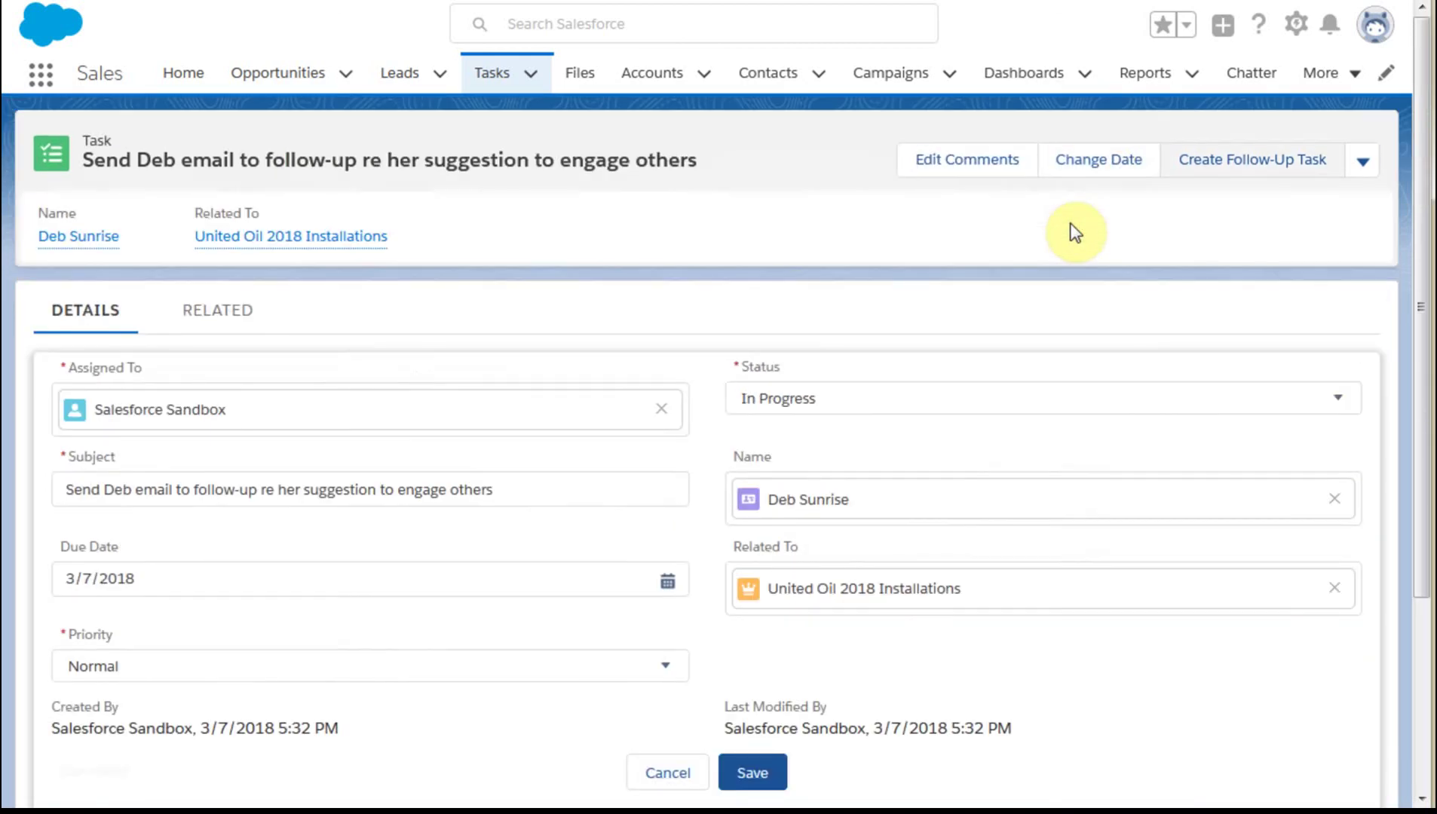
{"action": "left_click", "coordinate": [53, 238]}
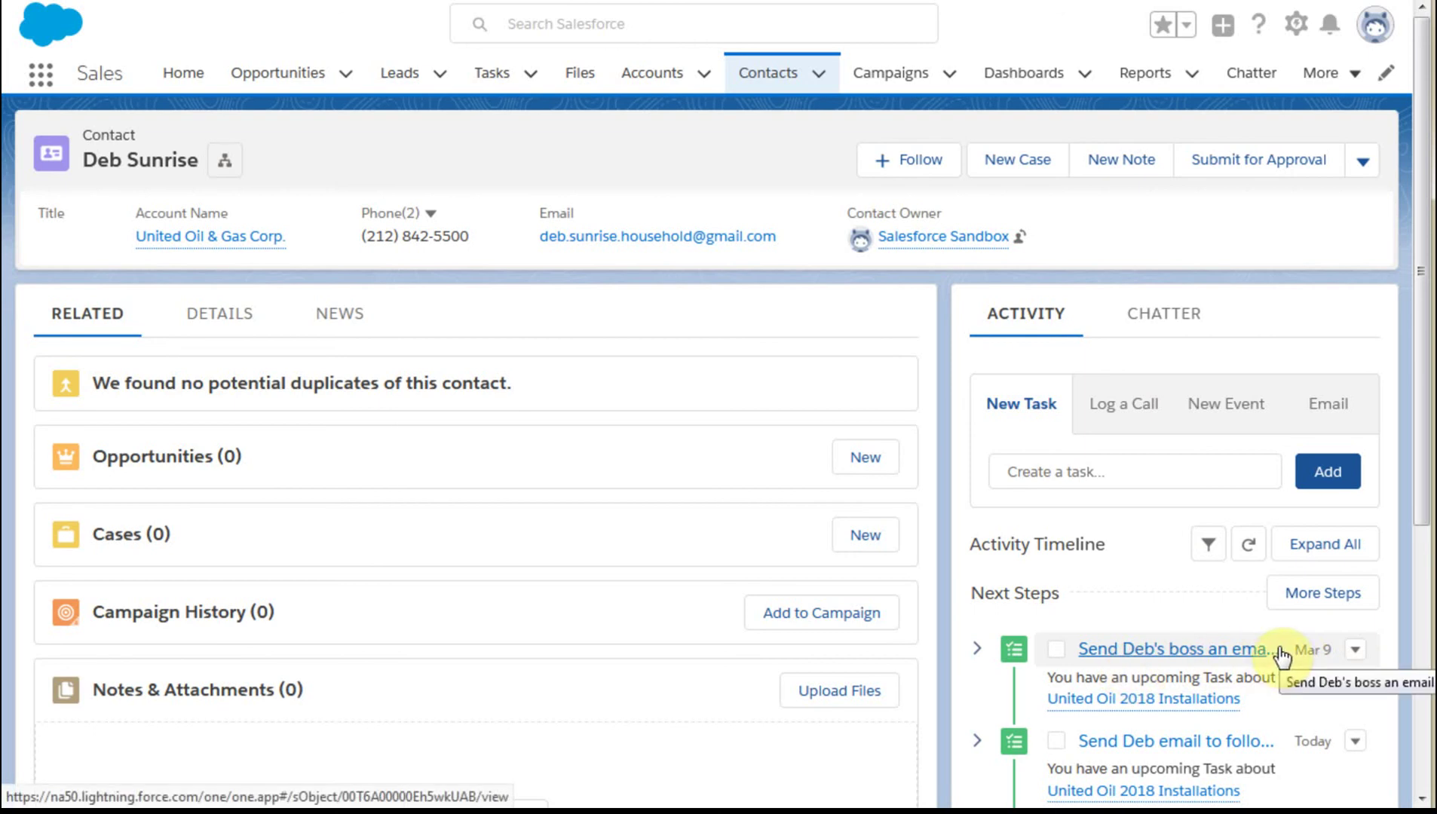
Go to the Tasks tab and select today's task for the contact in My Tasks
{"action": "left_click", "coordinate": [491, 75]}
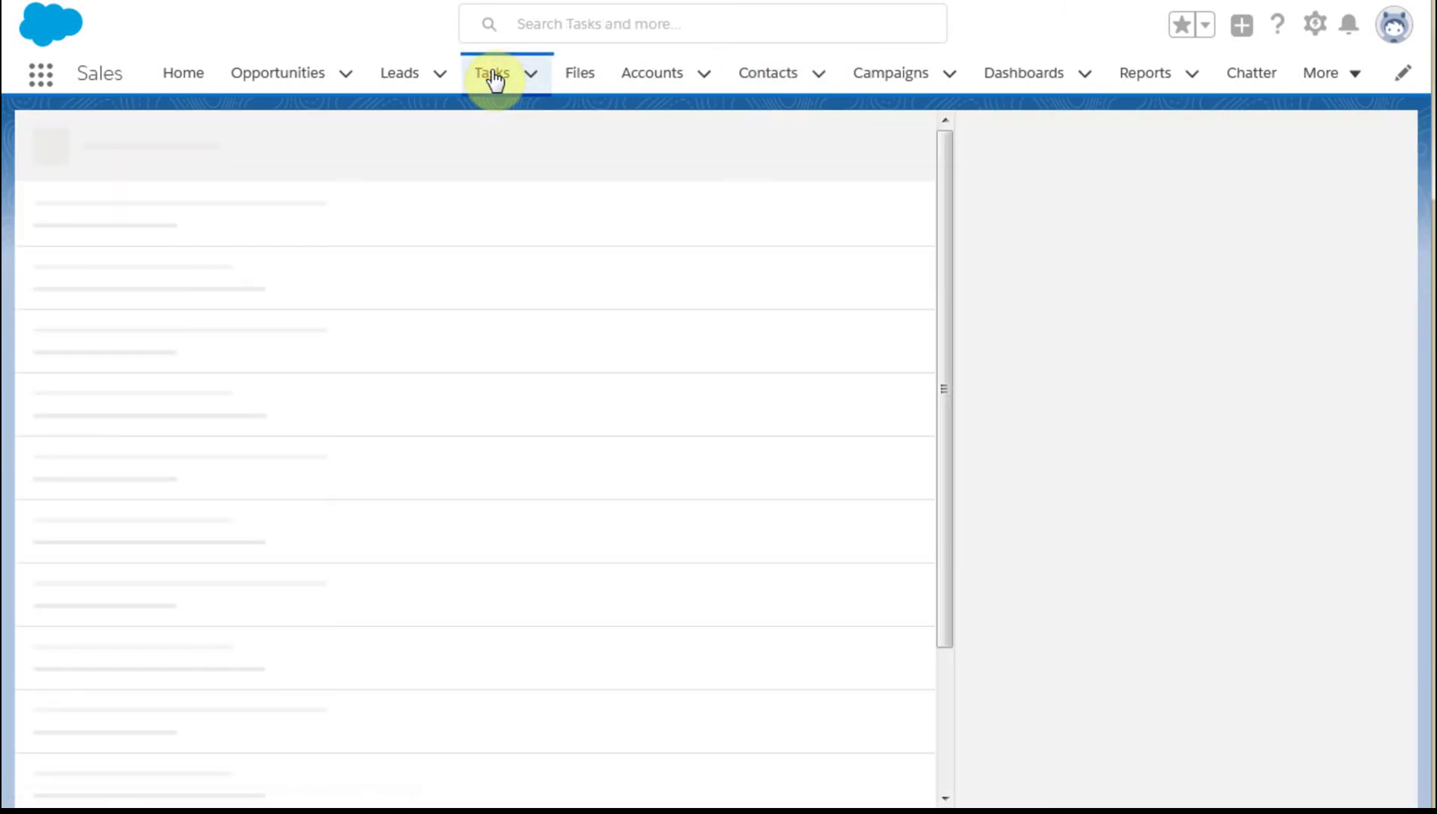
{"action": "left_click", "coordinate": [295, 222]}
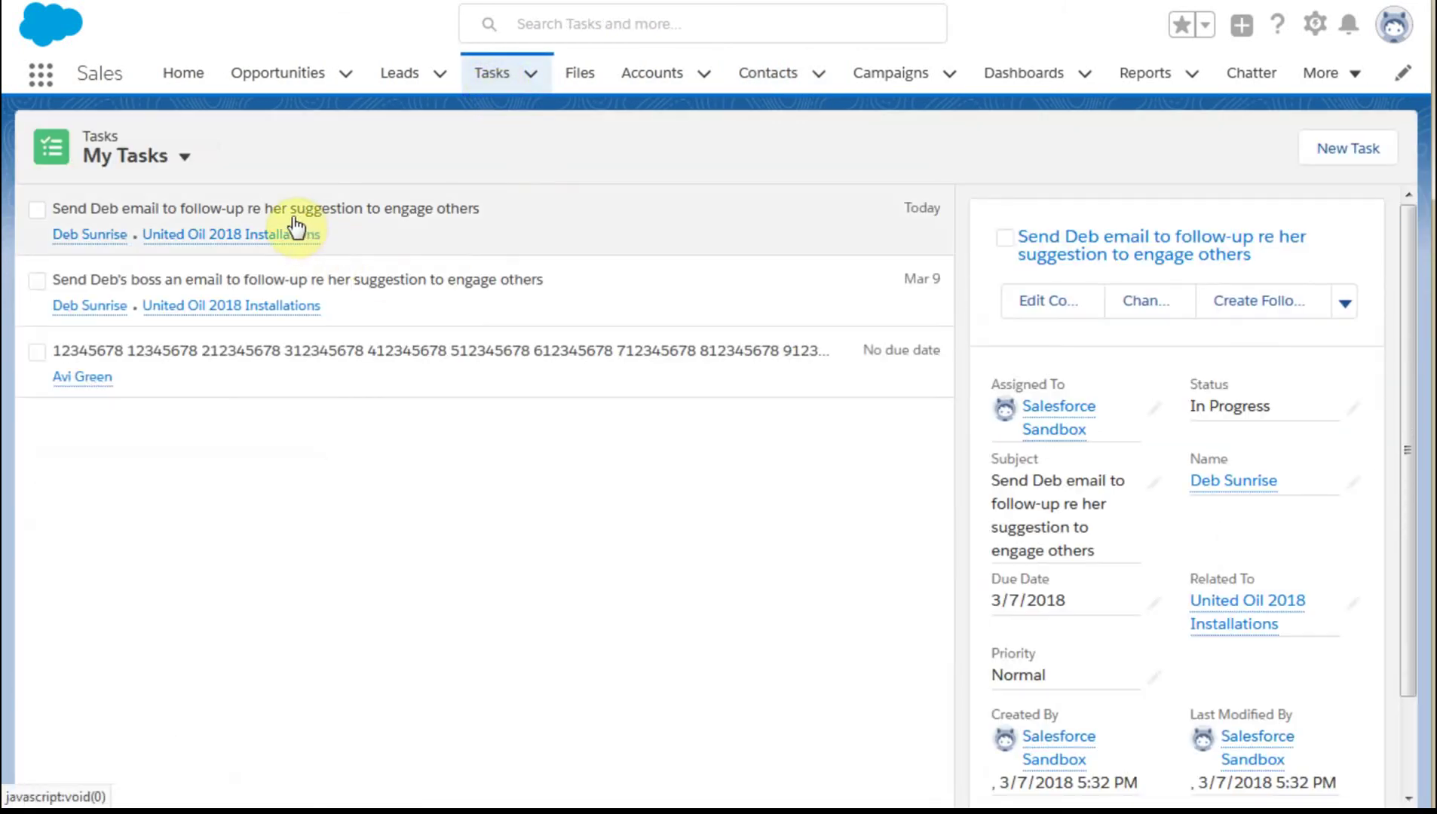
{"action": "left_click", "coordinate": [915, 219]}
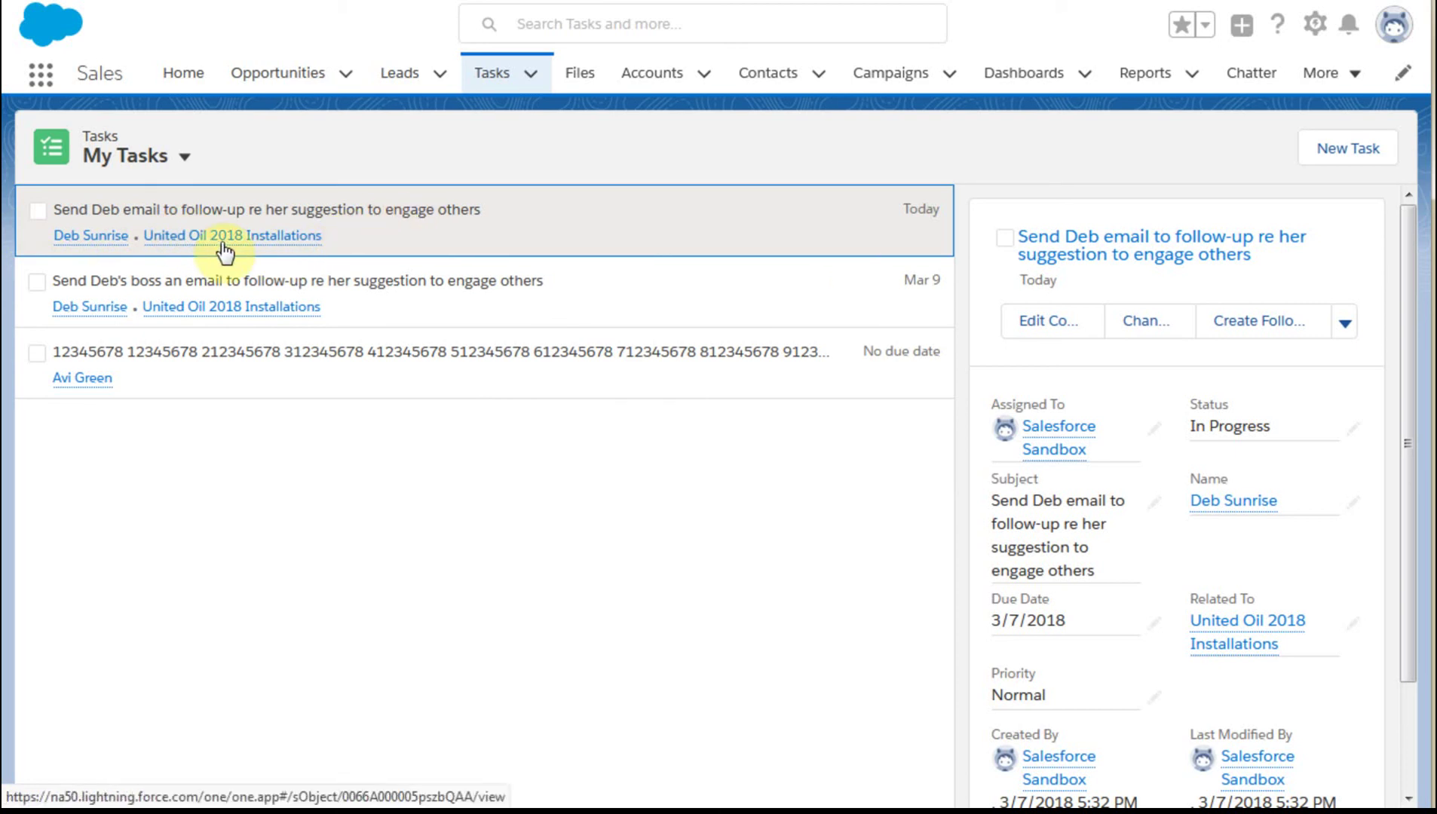
{"action": "mouse_move", "coordinate": [89, 243]}
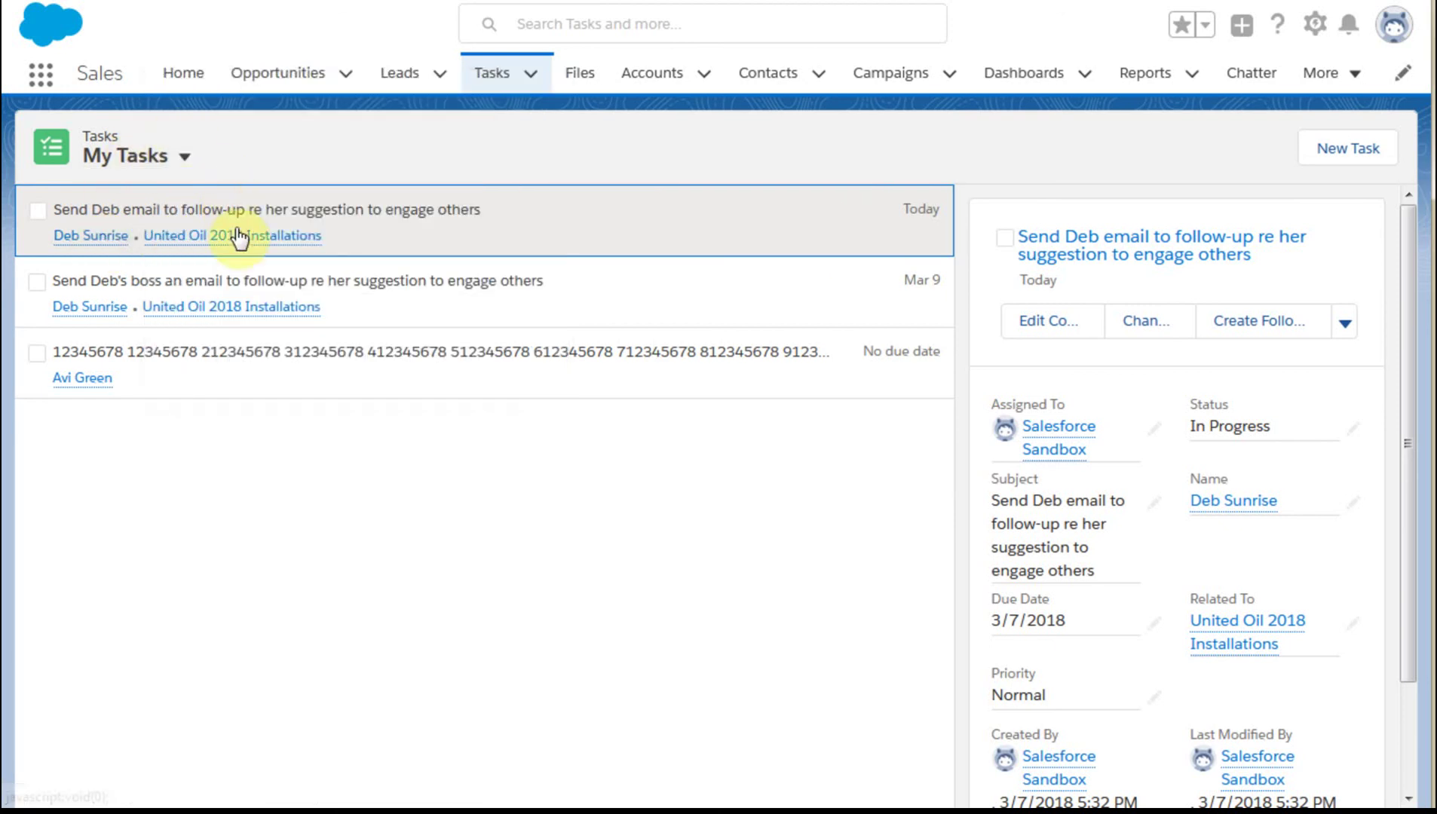
{"action": "mouse_move", "coordinate": [241, 240]}
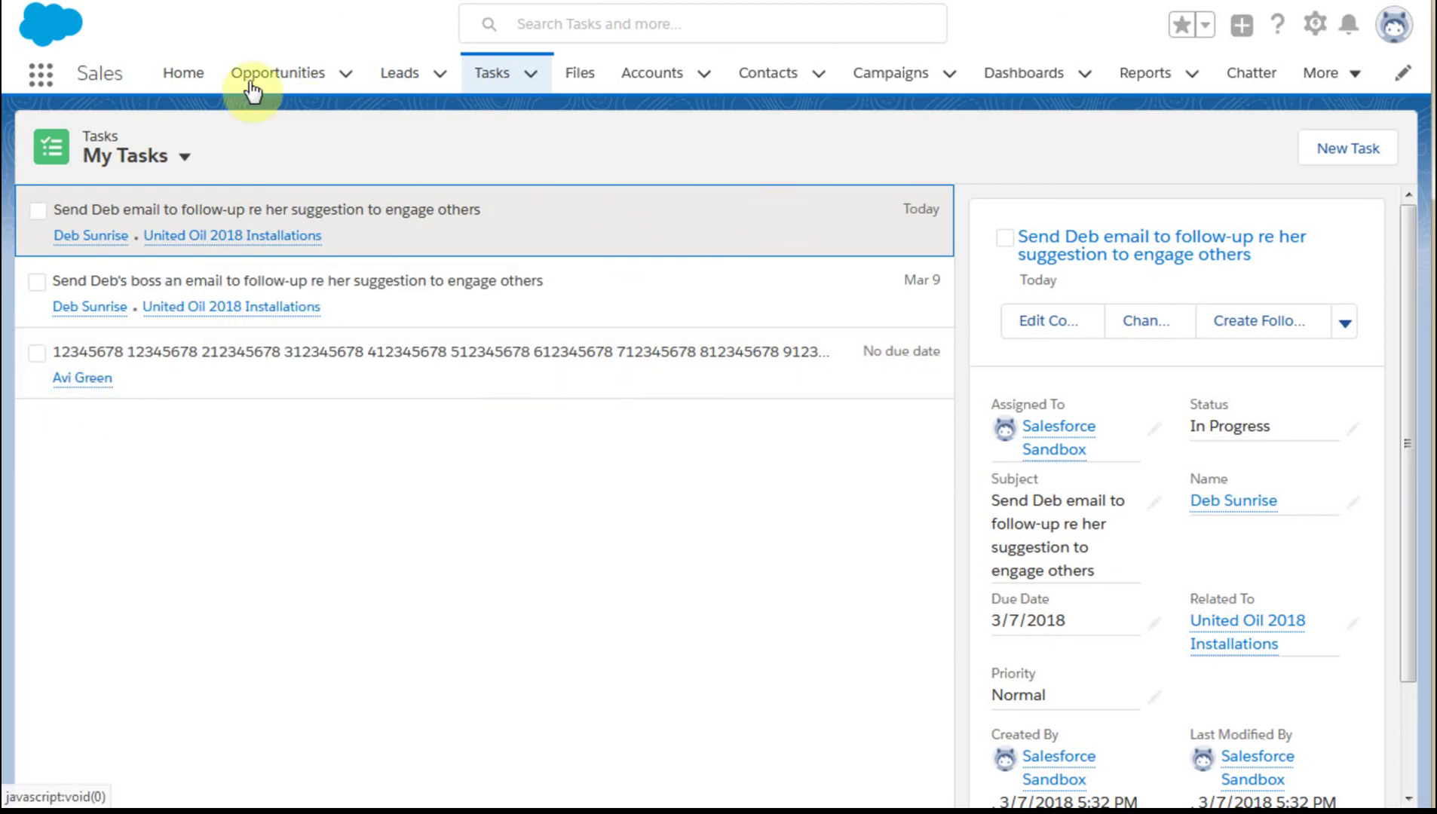
Switch the Home page task card filter from Today's Tasks to My Tasks
{"action": "left_click", "coordinate": [184, 76]}
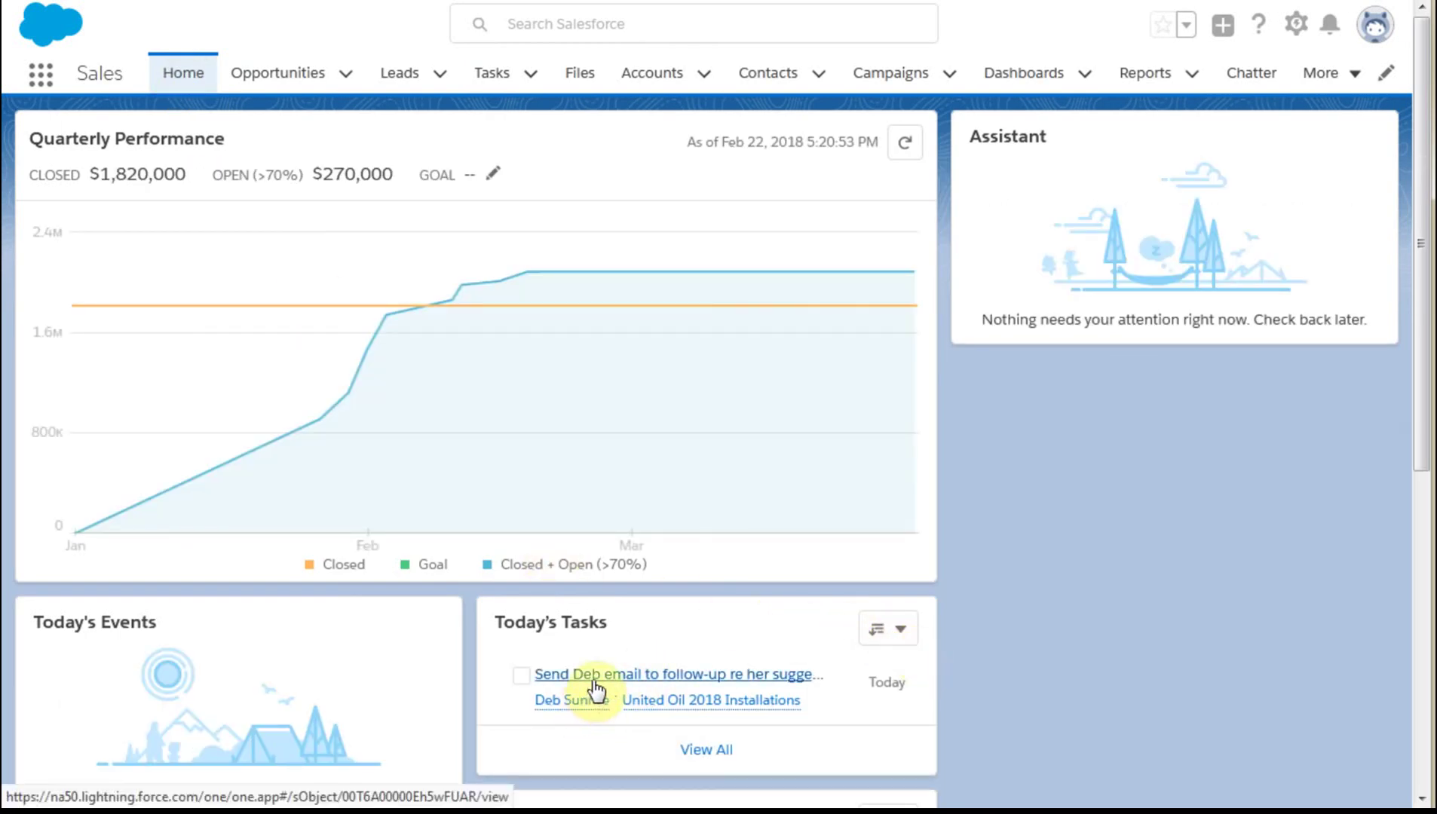
{"action": "left_click", "coordinate": [903, 630]}
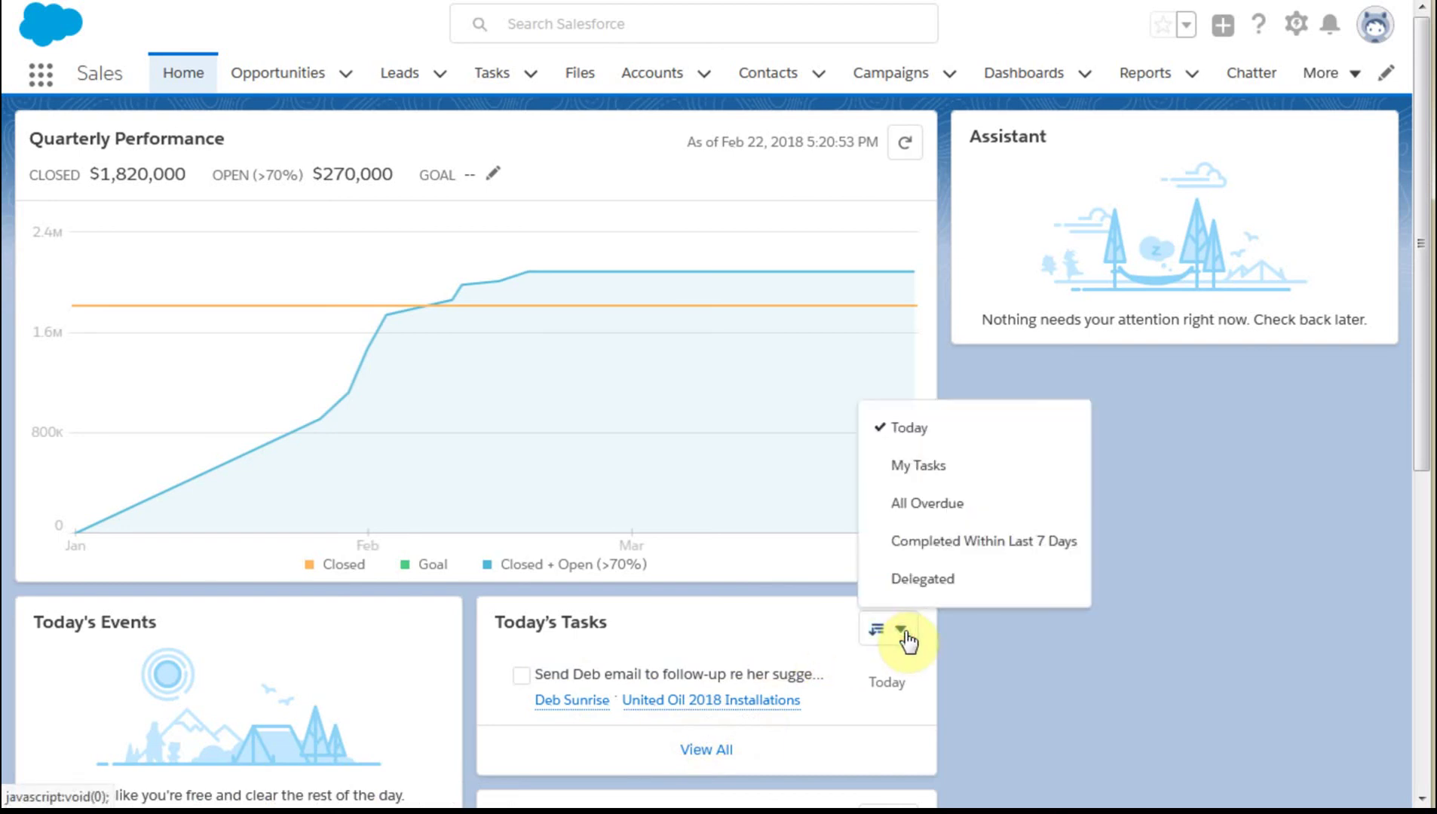
{"action": "left_click", "coordinate": [919, 465]}
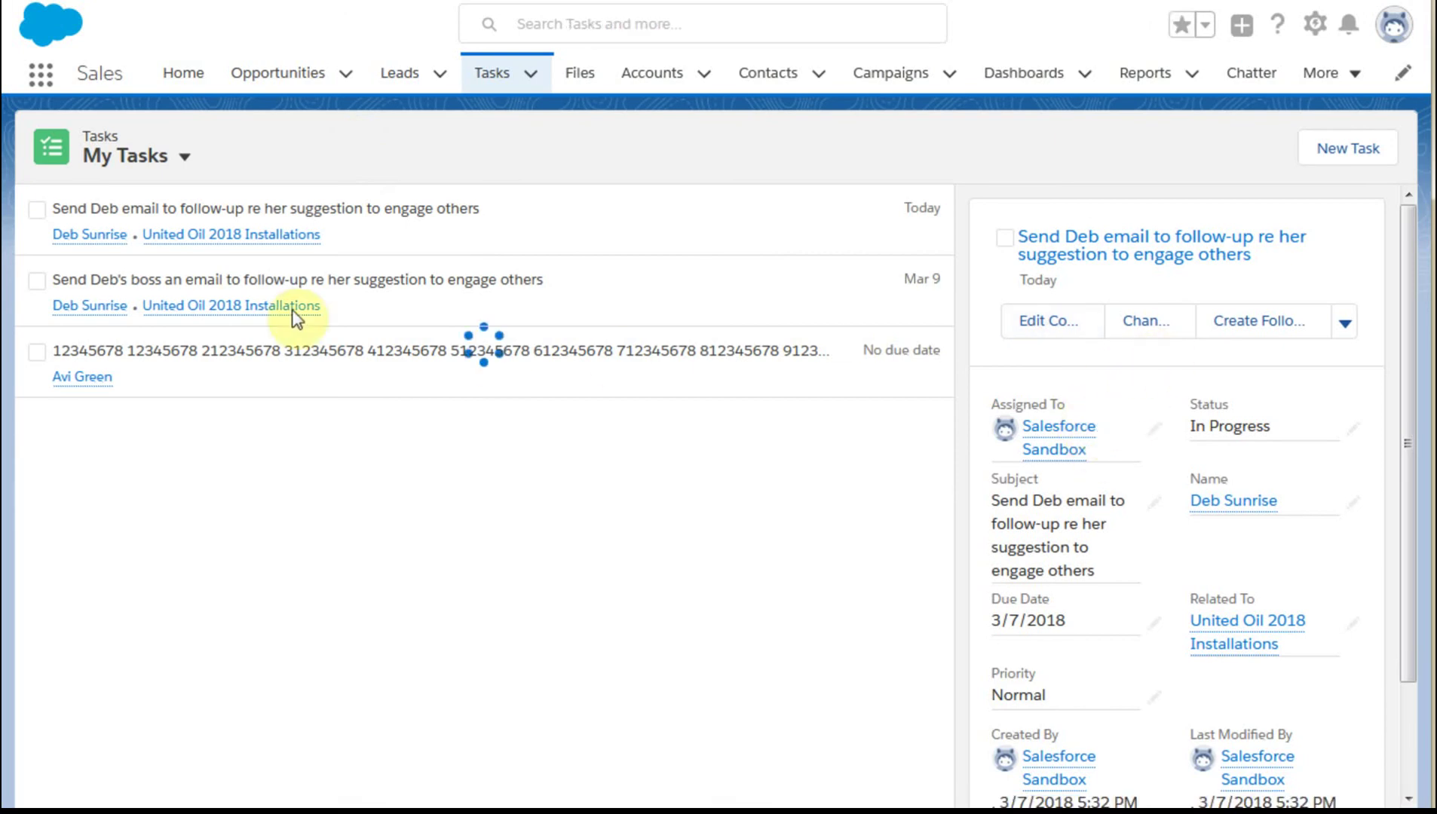
Reopen the contact's record from the task list and view the Mar 9 follow-up above today's task
{"action": "left_click", "coordinate": [89, 239]}
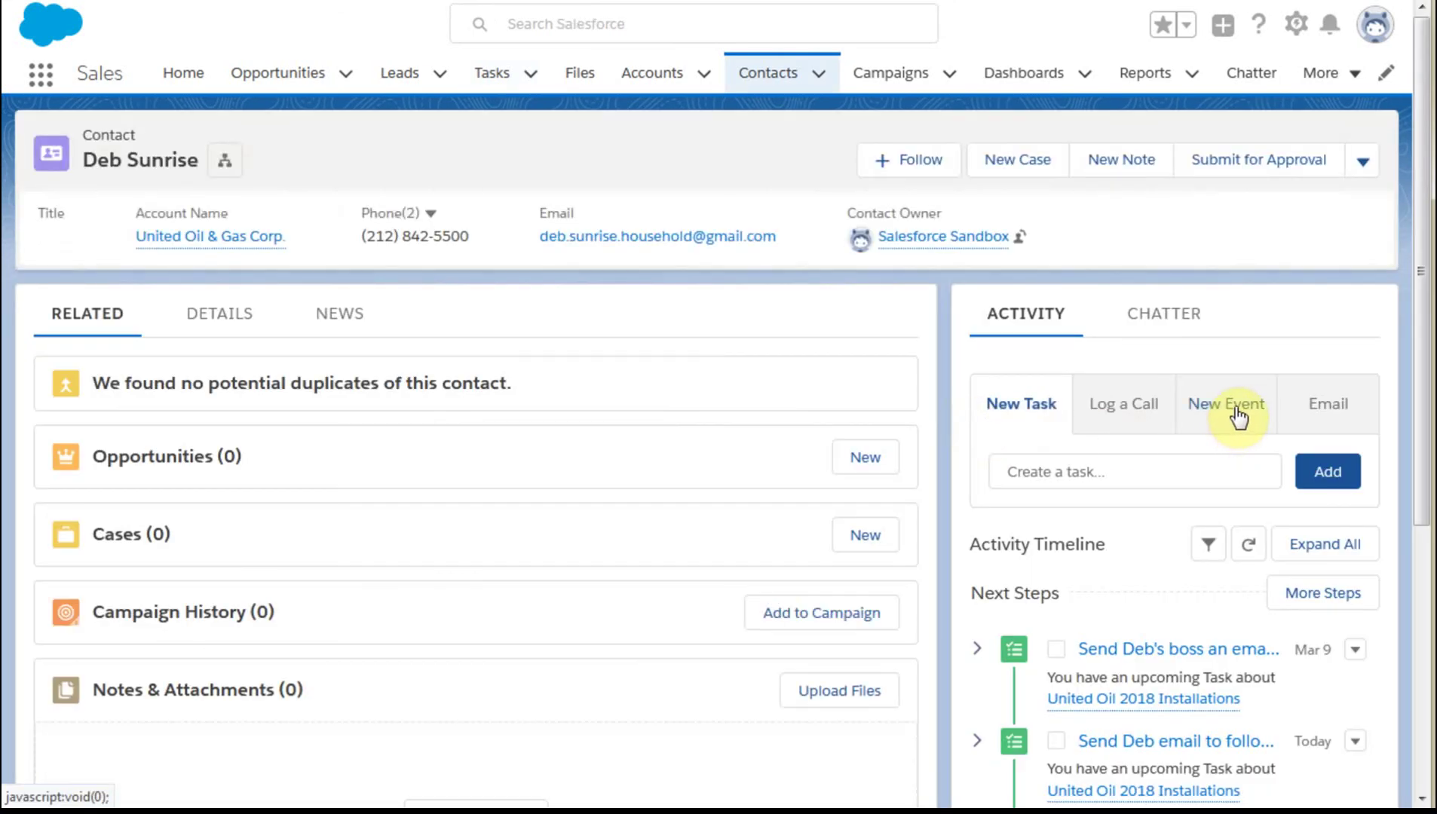
{"action": "left_click", "coordinate": [1236, 413]}
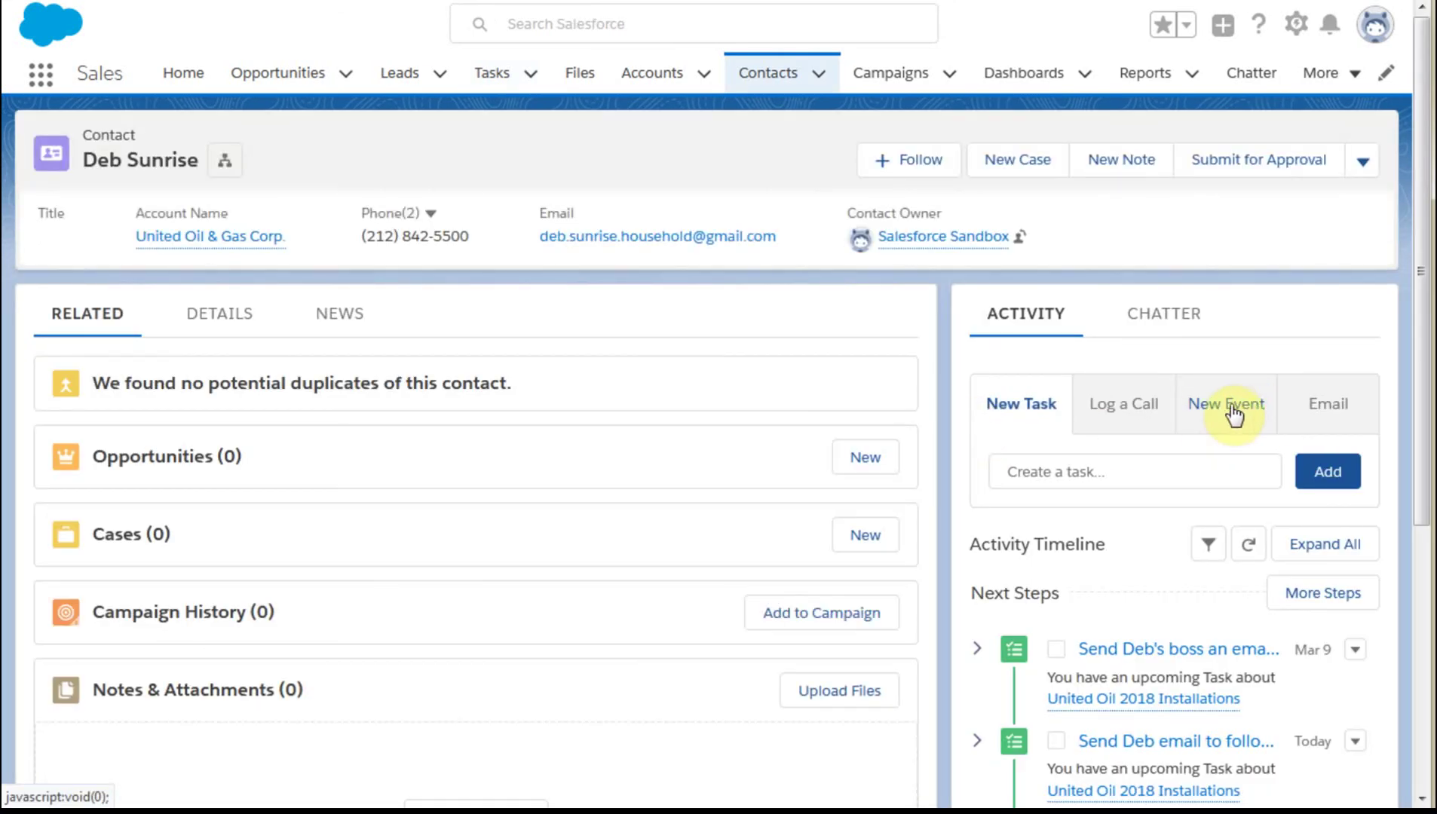